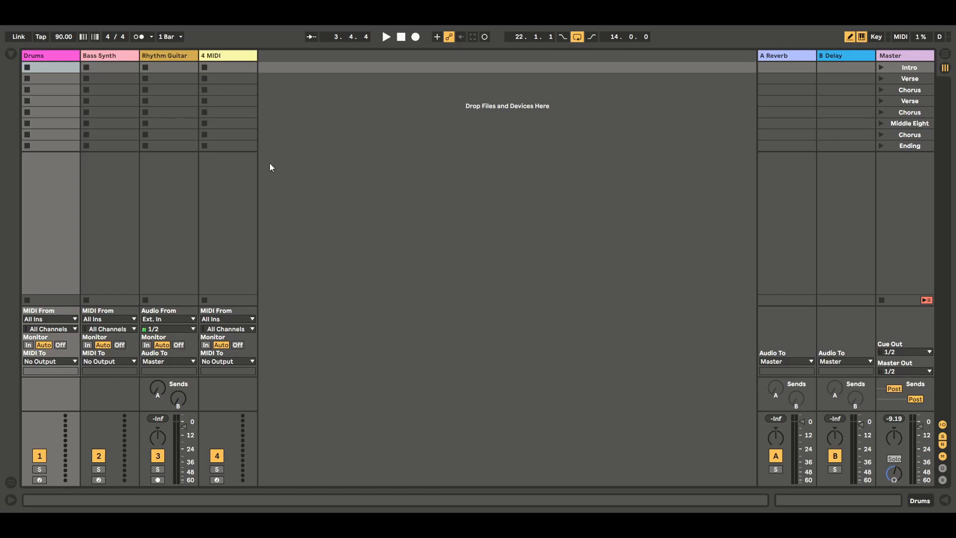
Look over the Drums, Bass Synth, Rhythm Guitar and 4 MIDI tracks by selecting each one in turn
click(57, 56)
click(107, 55)
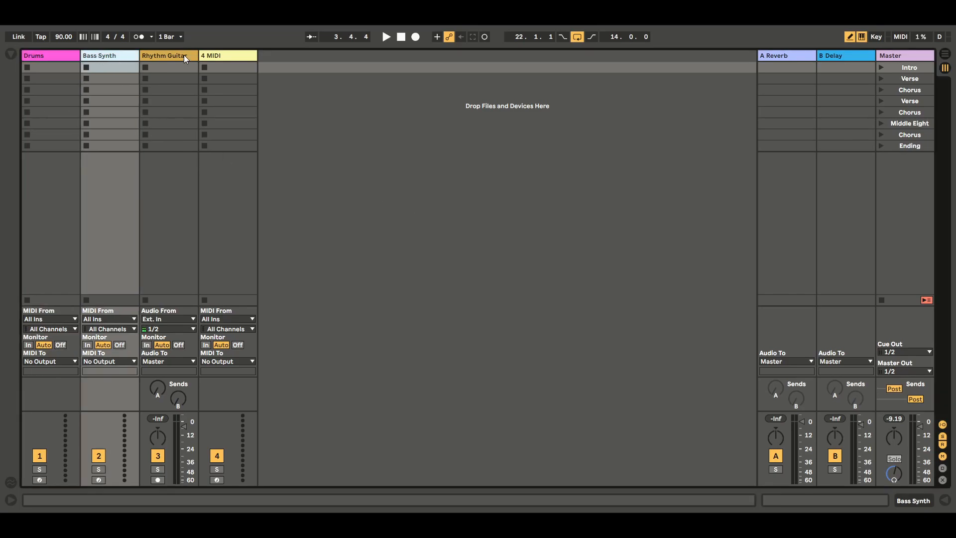
click(184, 55)
click(233, 55)
click(165, 55)
click(112, 55)
click(54, 56)
click(104, 55)
click(169, 56)
click(242, 59)
click(55, 58)
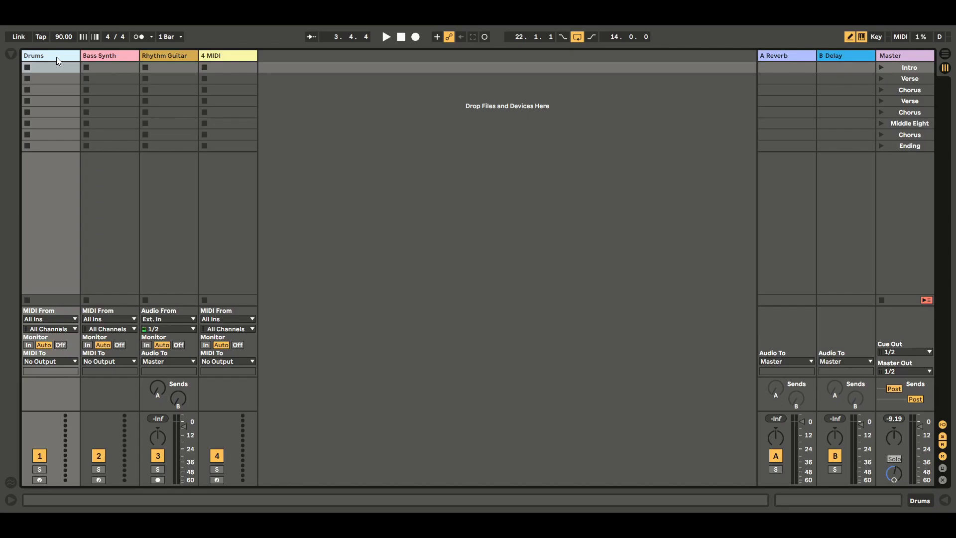
Examine the Master track and its song-section scenes from Intro through Ending, finishing with the Intro scene selected
click(899, 56)
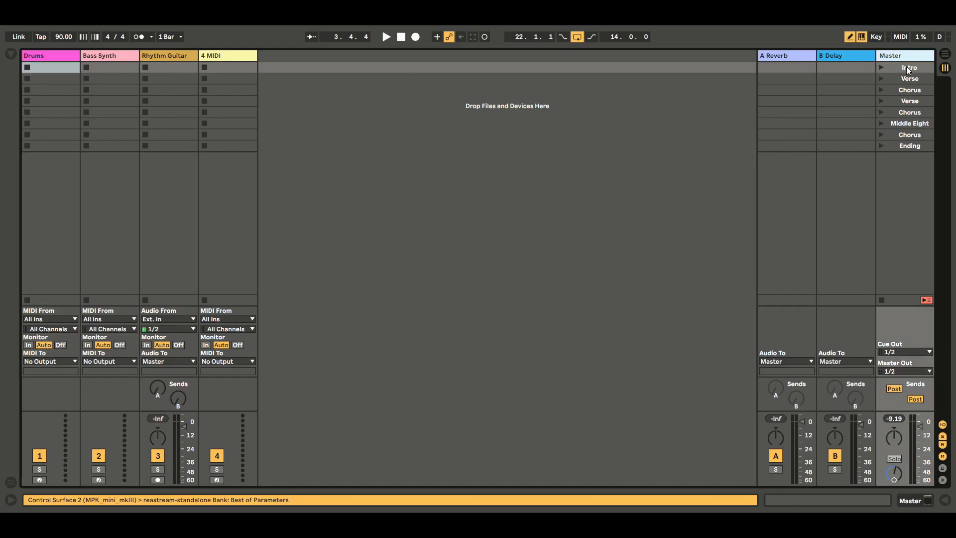
click(906, 67)
click(901, 79)
click(904, 90)
click(906, 101)
click(904, 113)
click(904, 123)
click(908, 135)
click(905, 145)
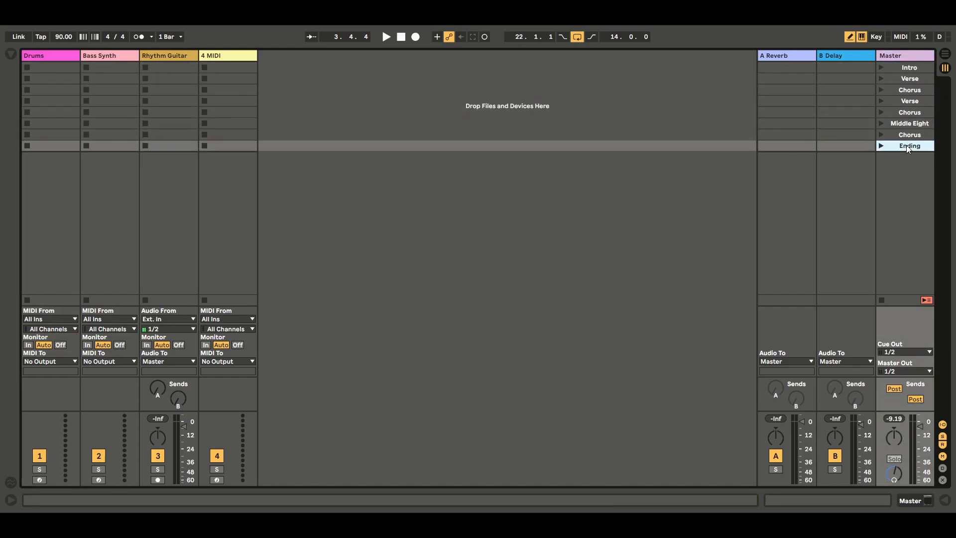
click(906, 67)
click(905, 79)
click(906, 91)
click(906, 101)
click(906, 113)
click(906, 124)
click(906, 134)
click(907, 145)
click(909, 67)
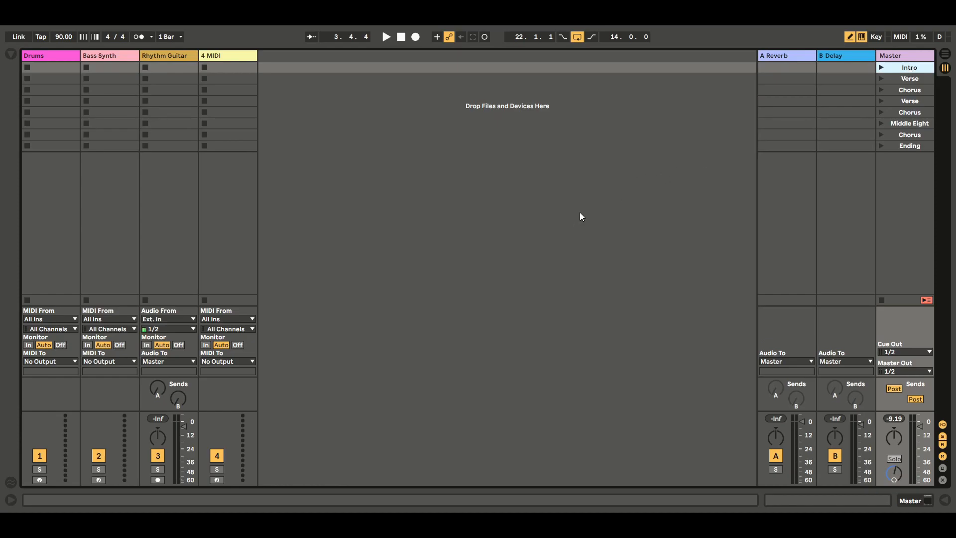
View the set's timeline in Arrangement View and return to Session View
click(945, 54)
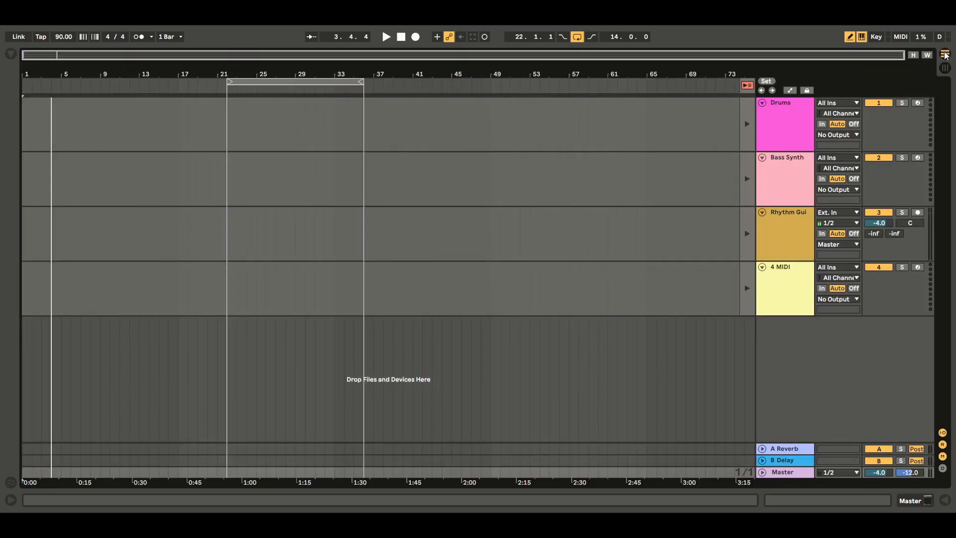
click(945, 68)
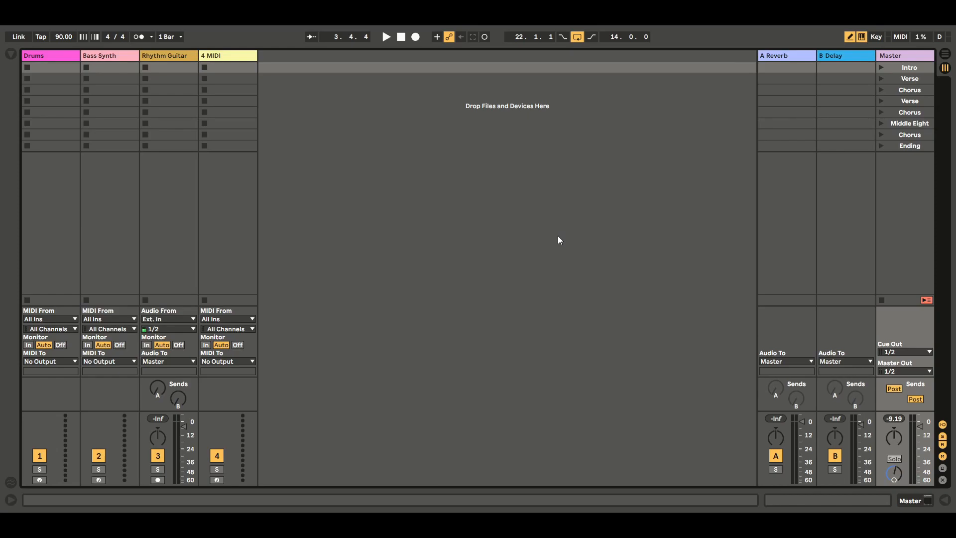
Inspect the Drums track's device chain and hide the device view again
click(52, 57)
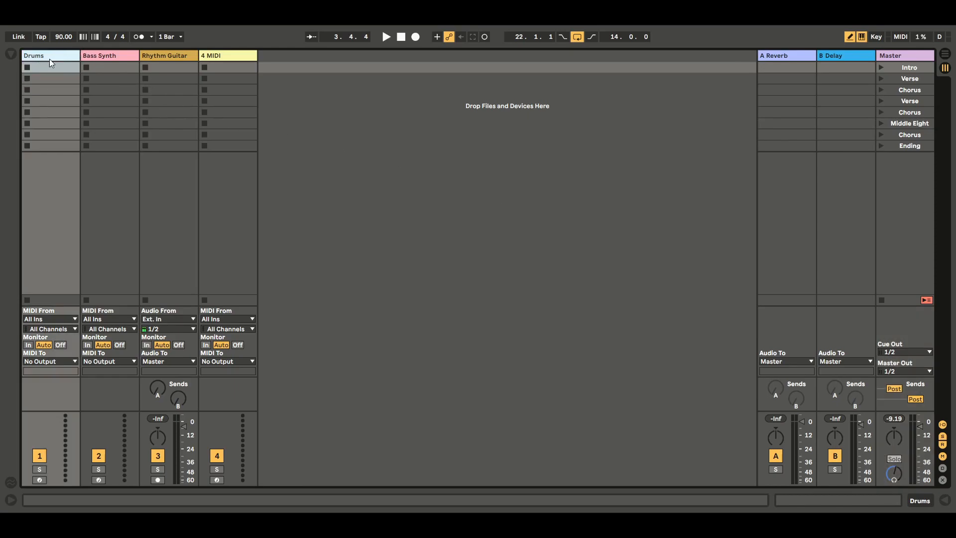
double_click(60, 54)
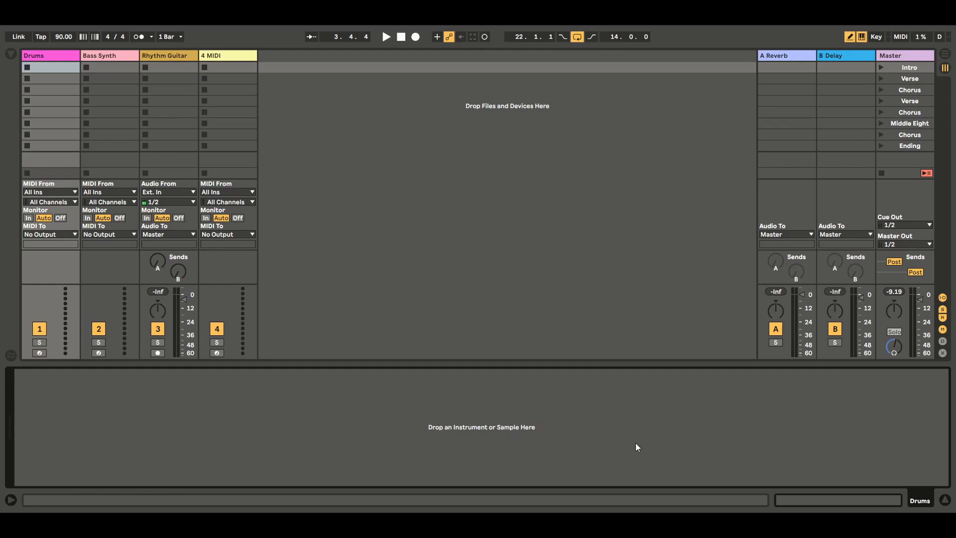
click(945, 500)
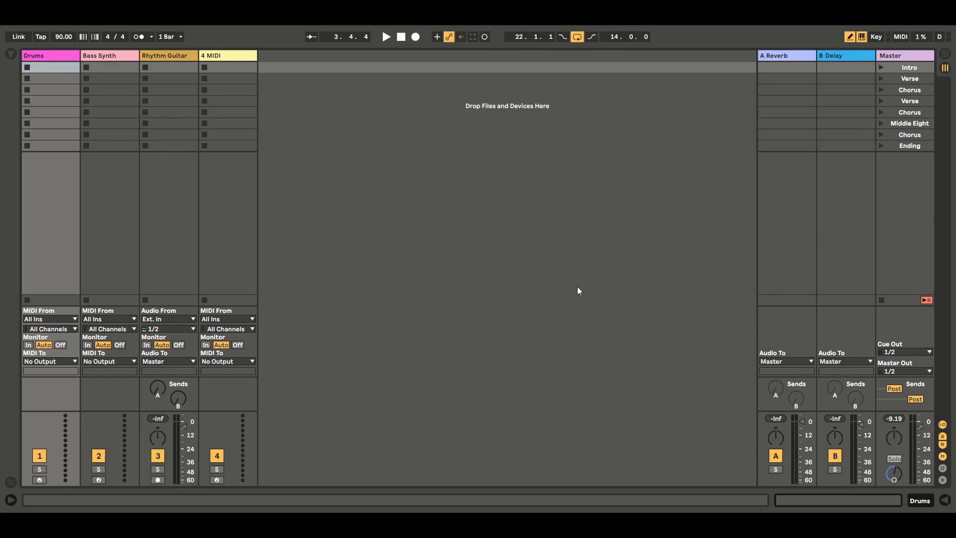
Show the browser, check the Drums category and list the Sounds category
click(11, 54)
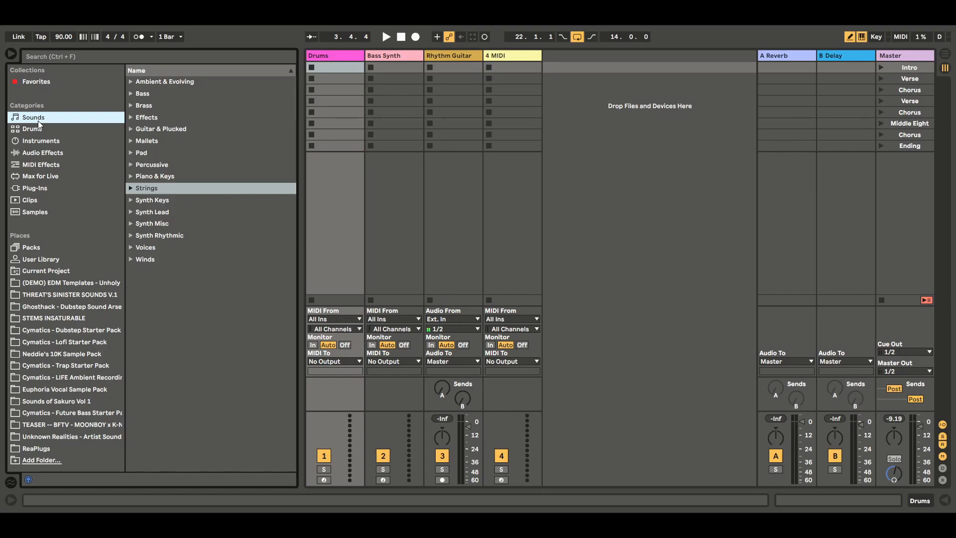
click(40, 134)
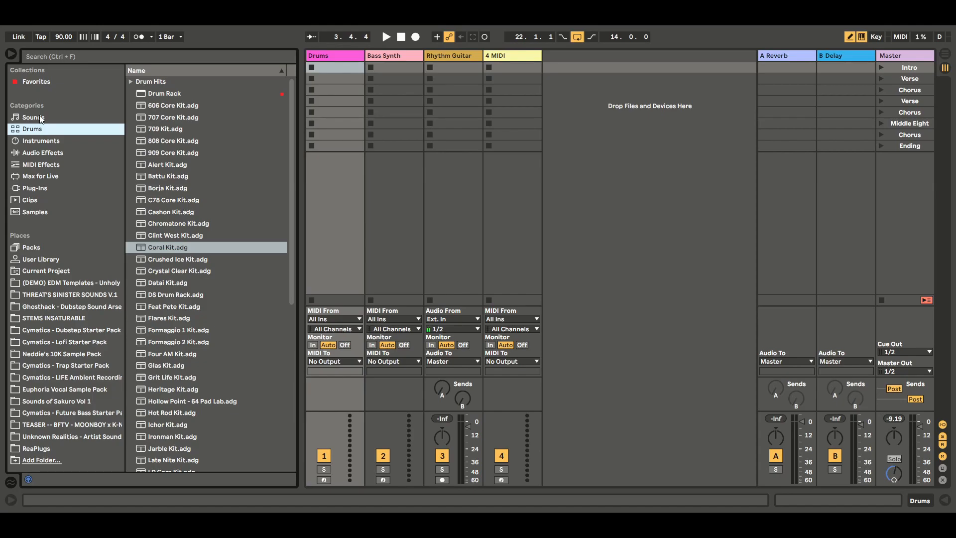
click(42, 119)
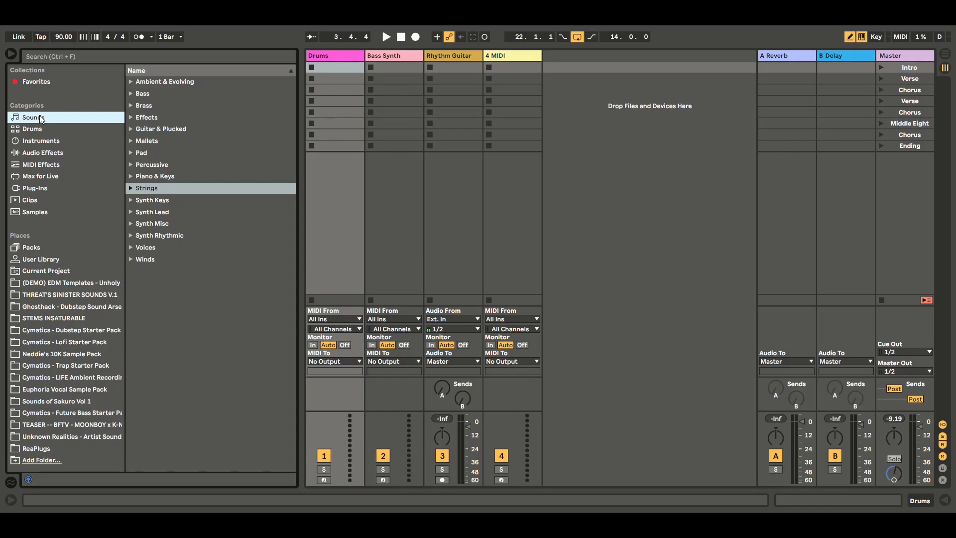
Look through the Sounds folders, including Bass, Brass, Guitar & Plucked, Synth Keys, Synth Lead and Synth Misc
click(149, 92)
click(151, 106)
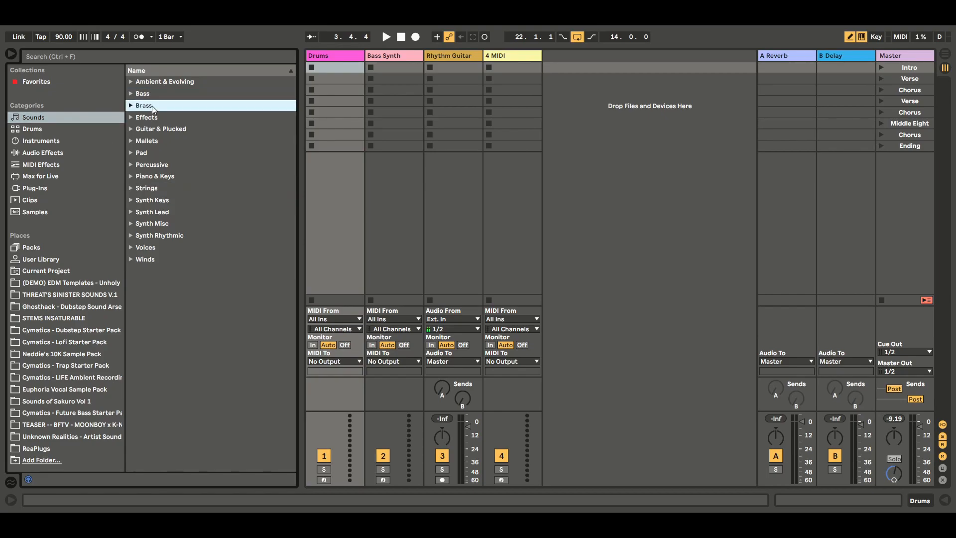
click(131, 129)
click(131, 128)
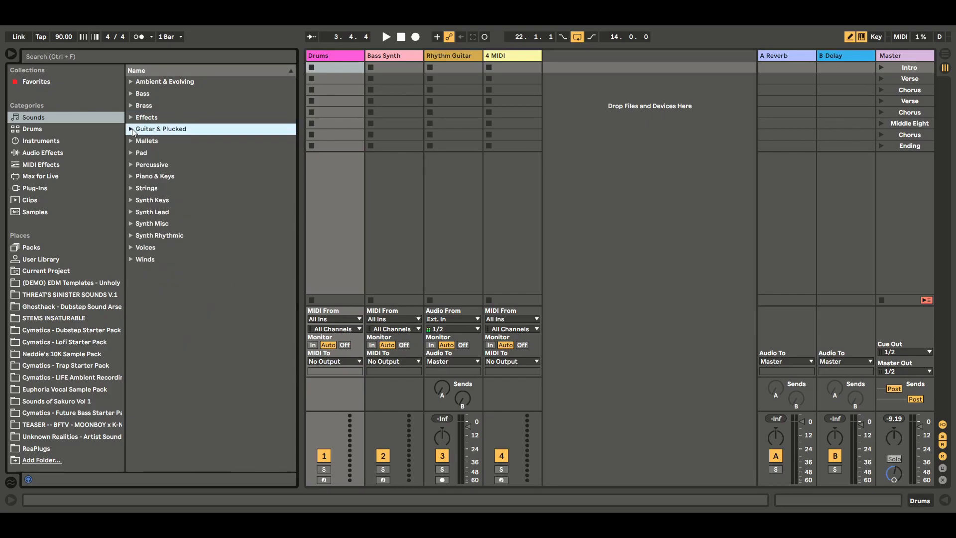
click(131, 93)
click(131, 93)
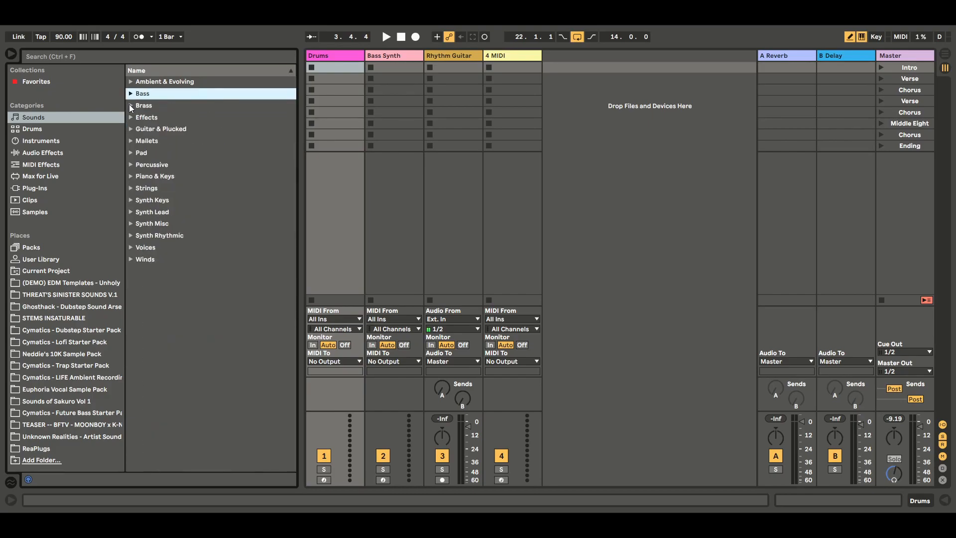
click(130, 106)
click(131, 105)
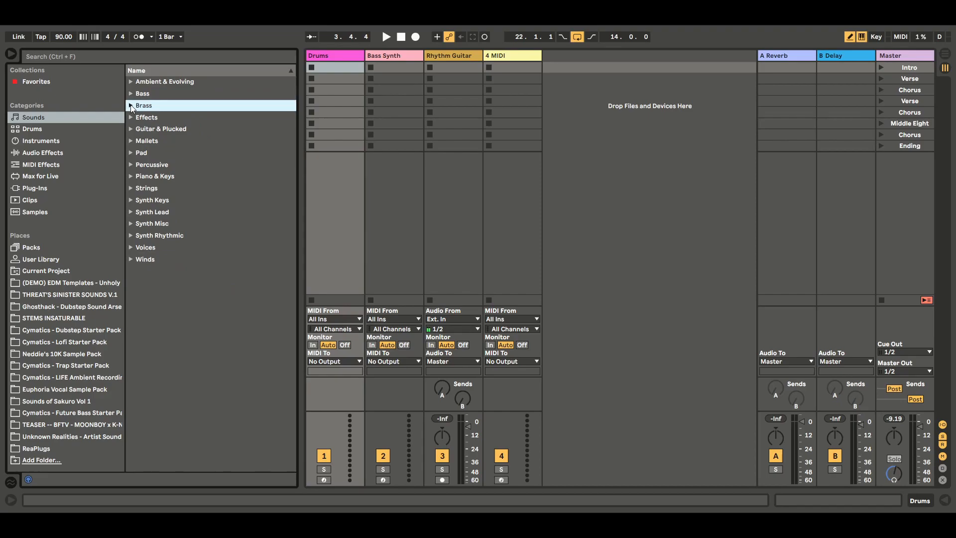
click(132, 199)
click(132, 199)
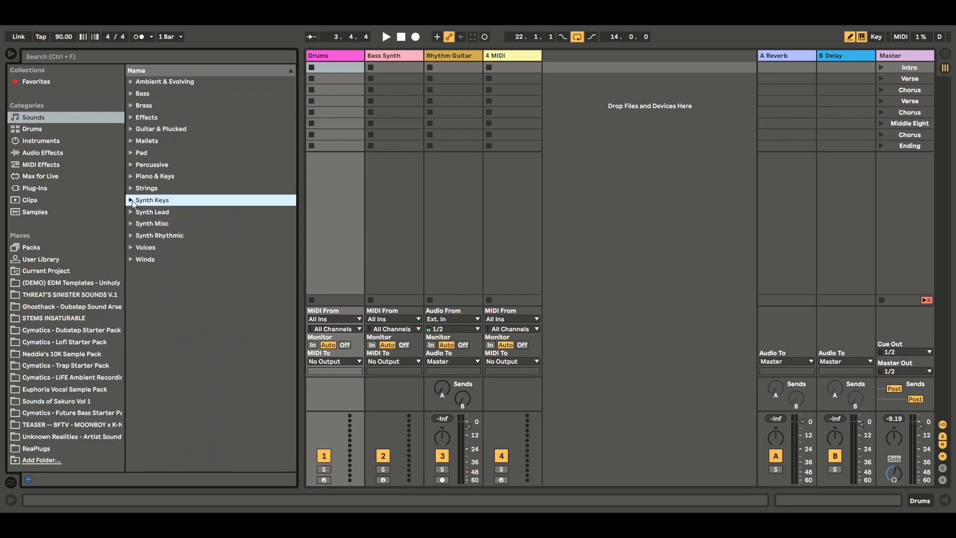
click(132, 212)
click(131, 211)
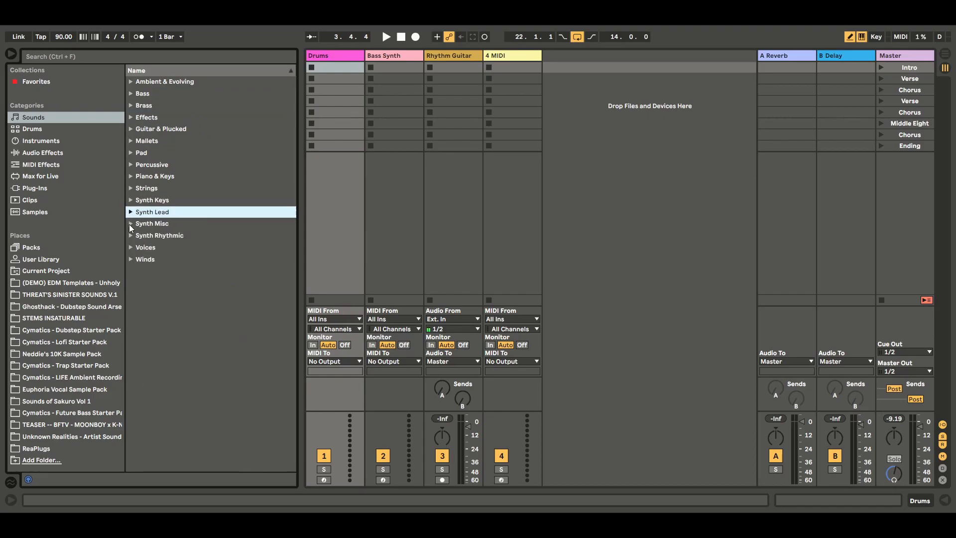
click(130, 223)
click(131, 223)
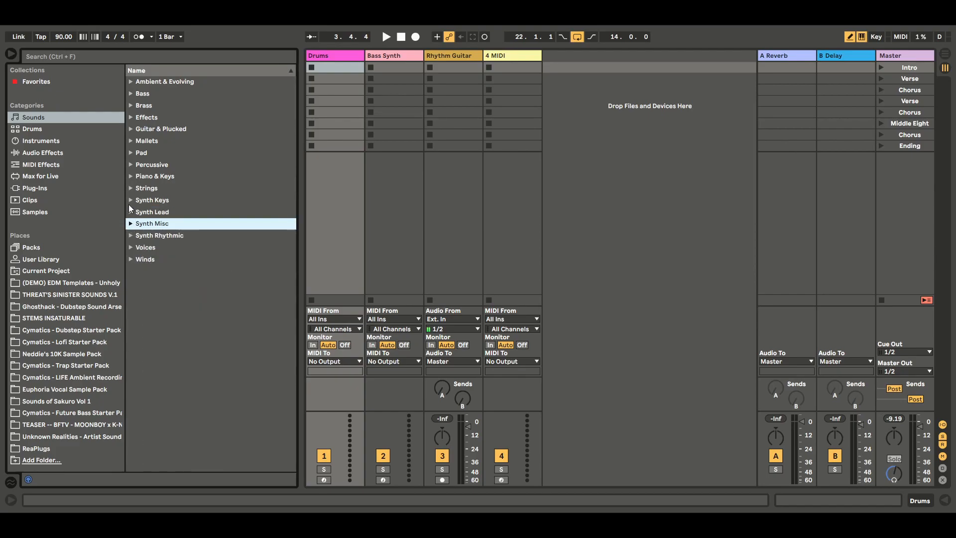
Adjust the Master track's preview volume slightly while viewing the Synth Keys presets
click(131, 200)
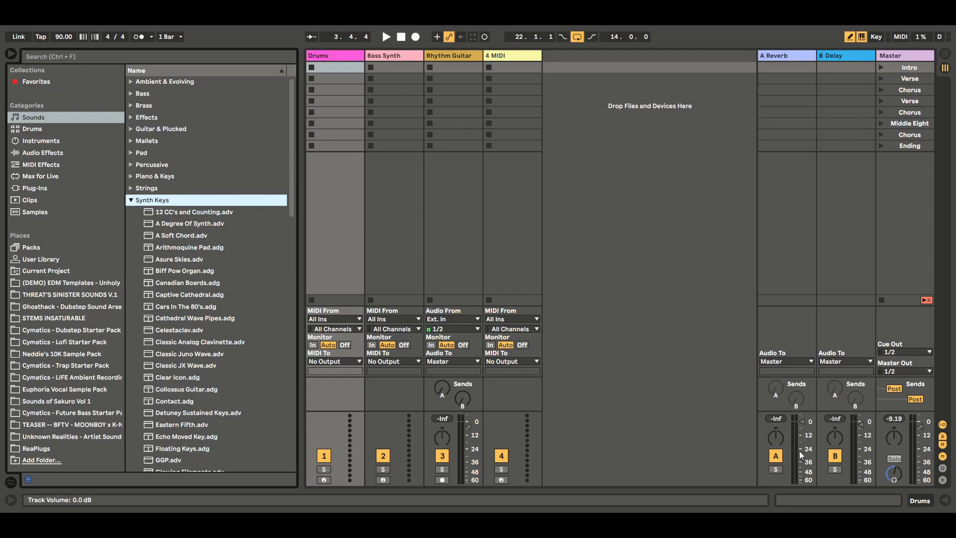
drag(892, 474, 893, 480)
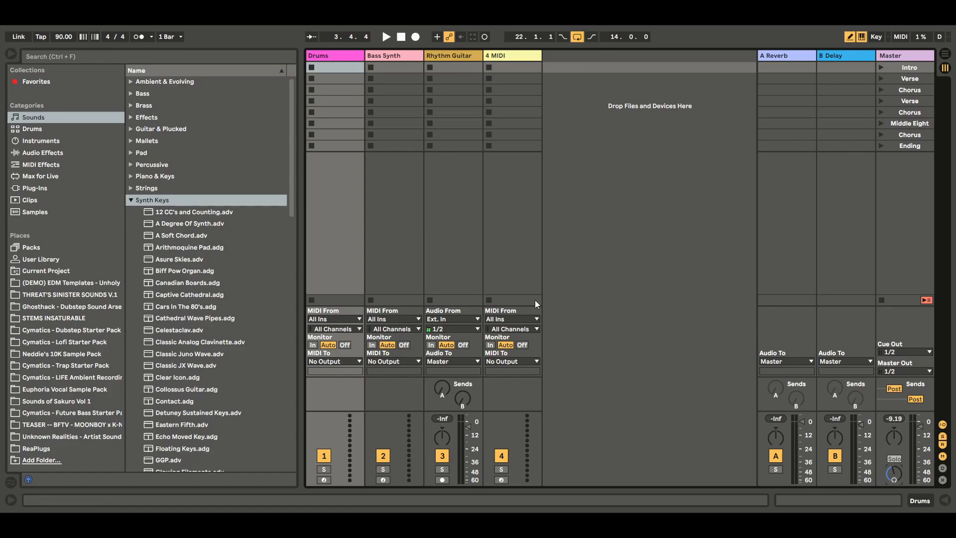
click(130, 199)
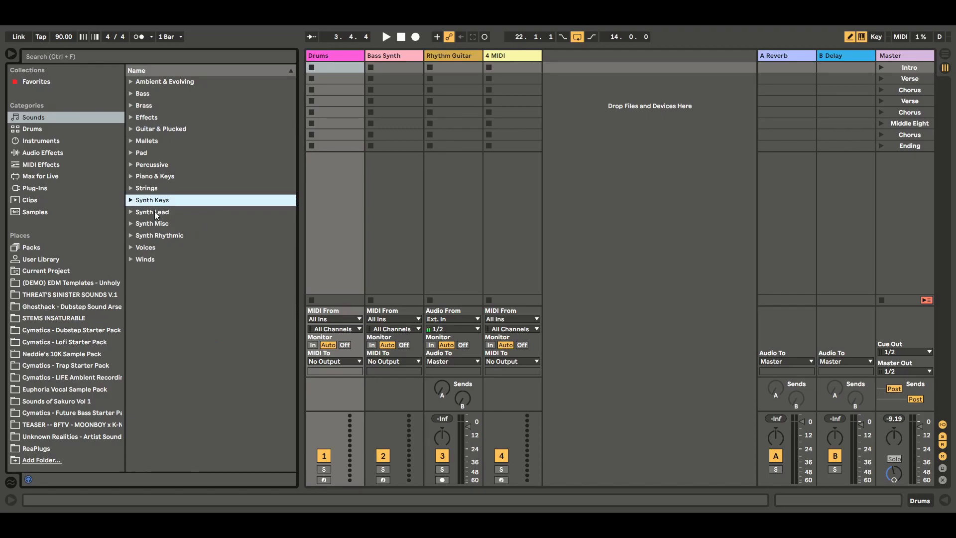
Browse the Instruments category and the Audio Effects for the Master track, including EQ Eight, Compressor and Reverb
click(43, 138)
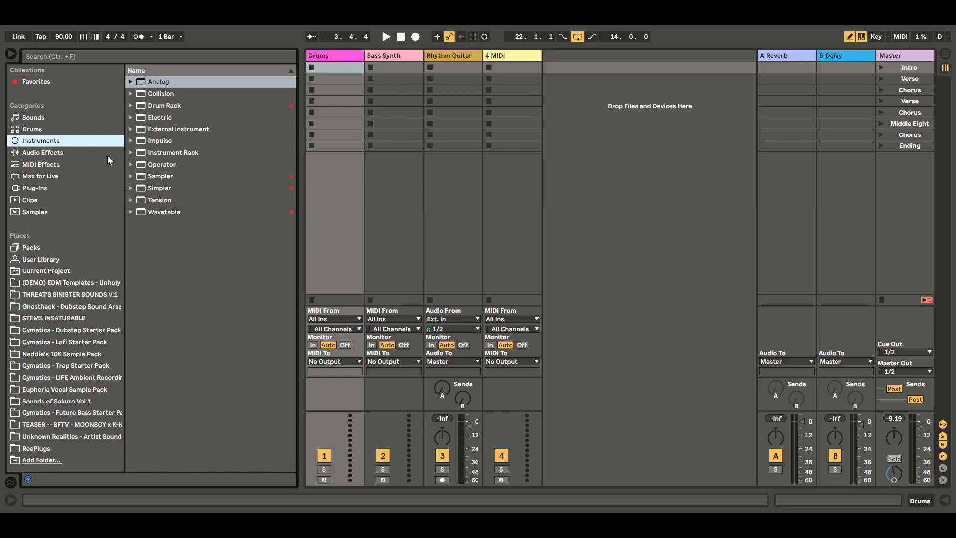
click(82, 154)
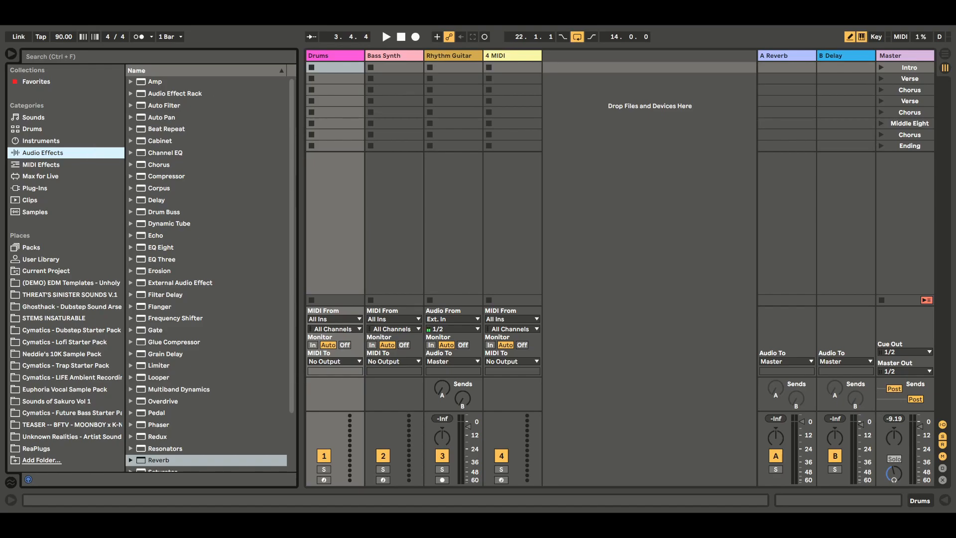
click(913, 58)
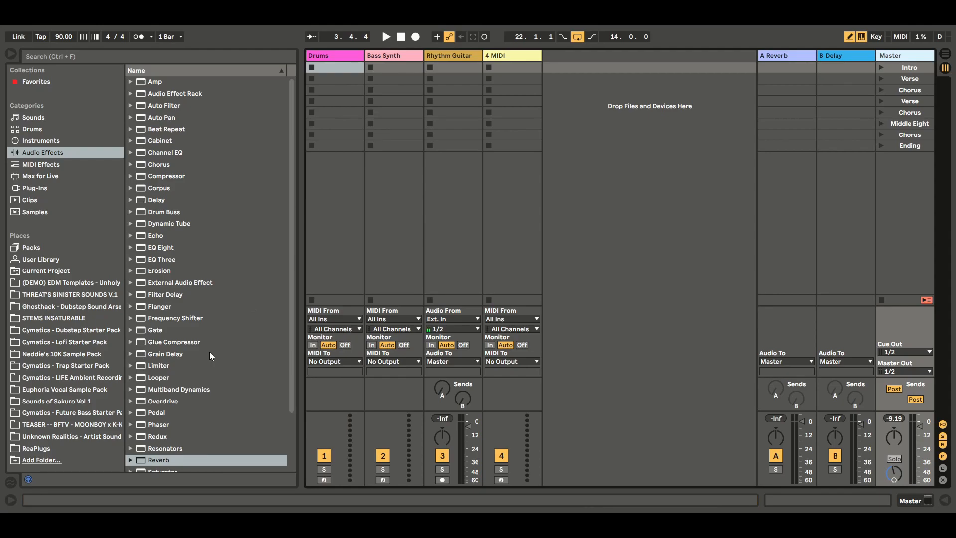
click(169, 247)
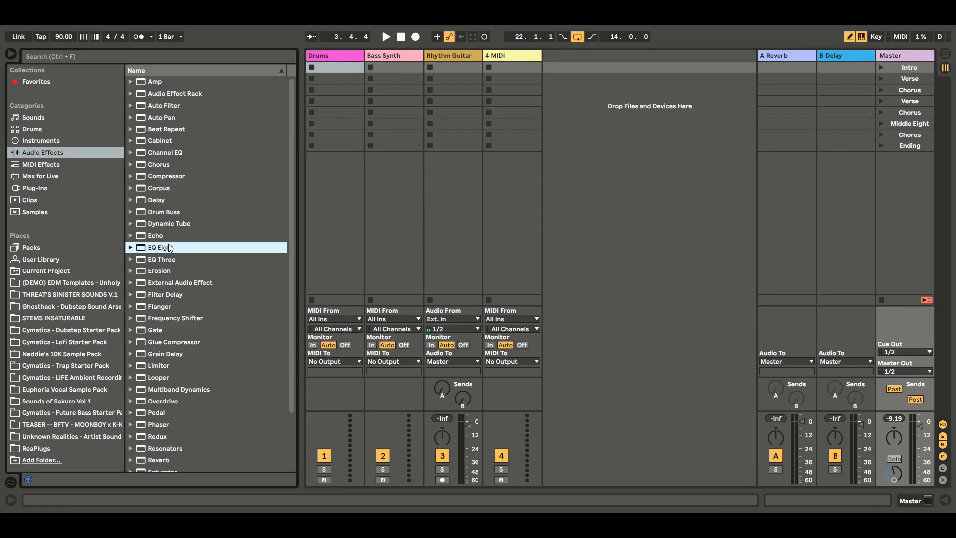
click(182, 179)
drag(292, 175, 299, 225)
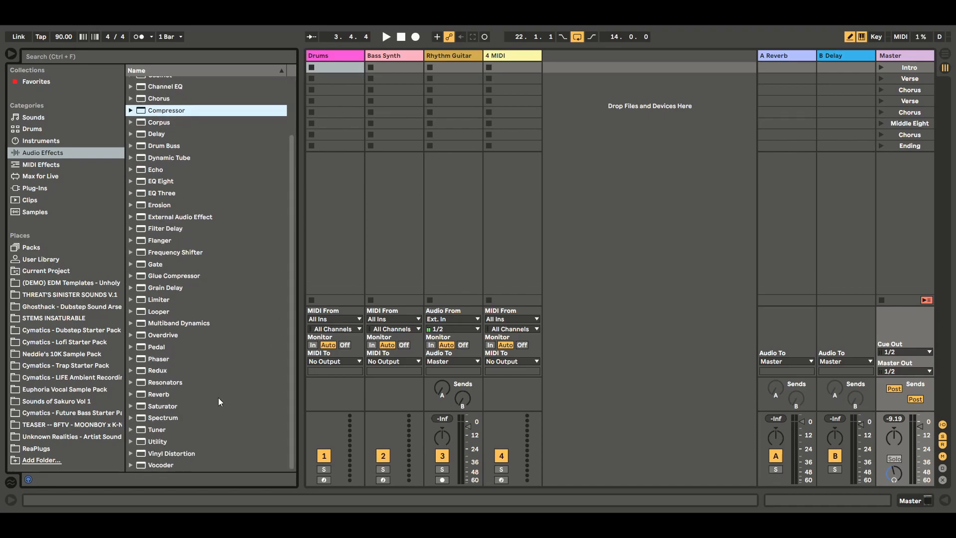
click(163, 394)
drag(293, 341, 295, 261)
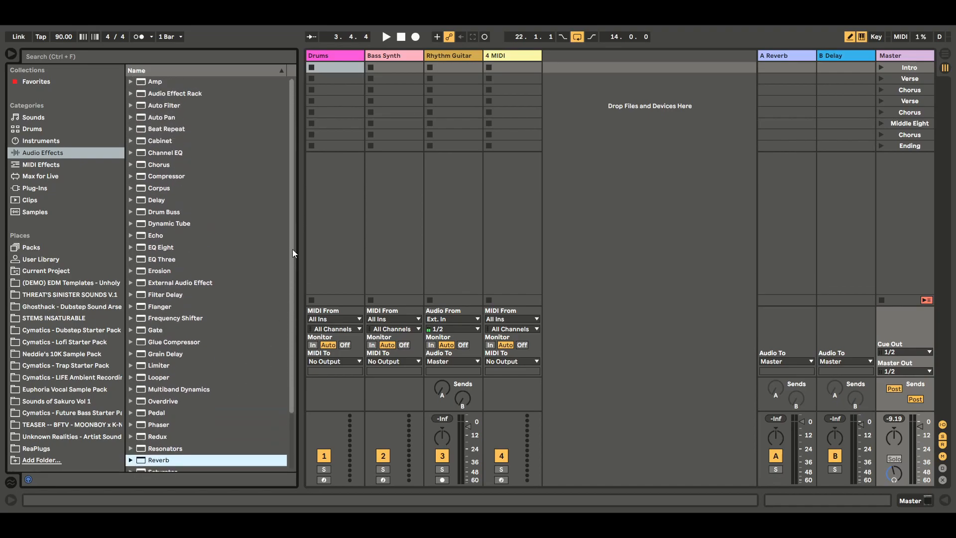
Examine Audio Effects for the Drums track, including Erosion, Beat Repeat and the contents of Amp and Audio Effect Rack
click(340, 58)
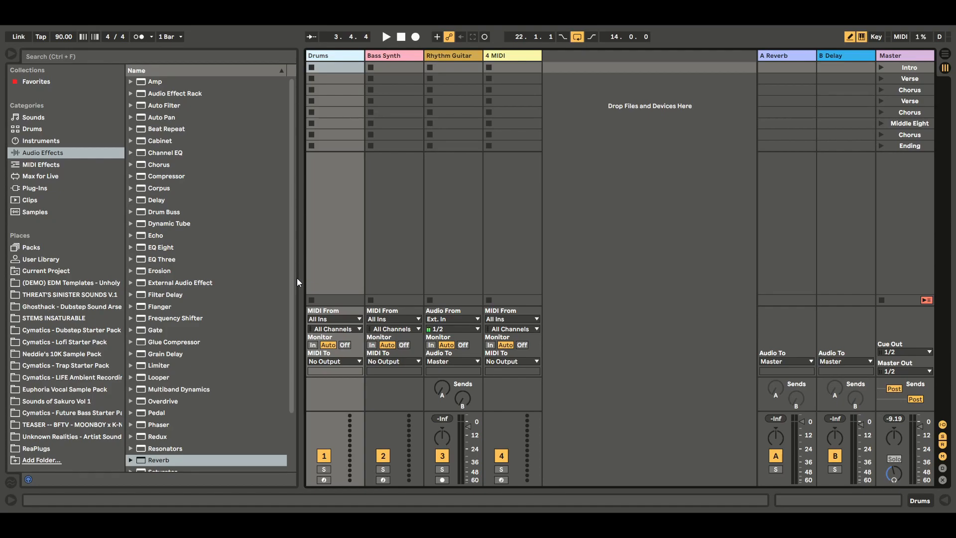
click(168, 271)
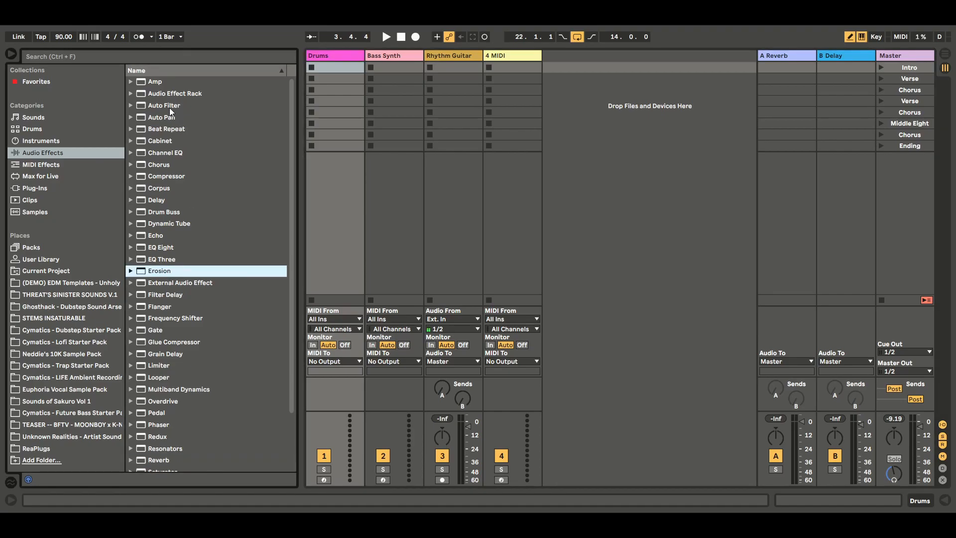
click(169, 128)
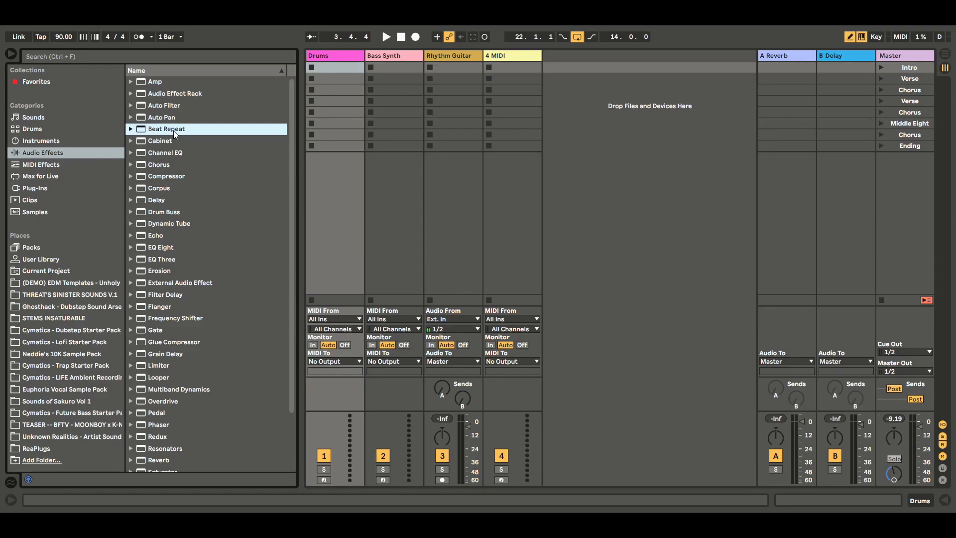
click(131, 81)
click(132, 81)
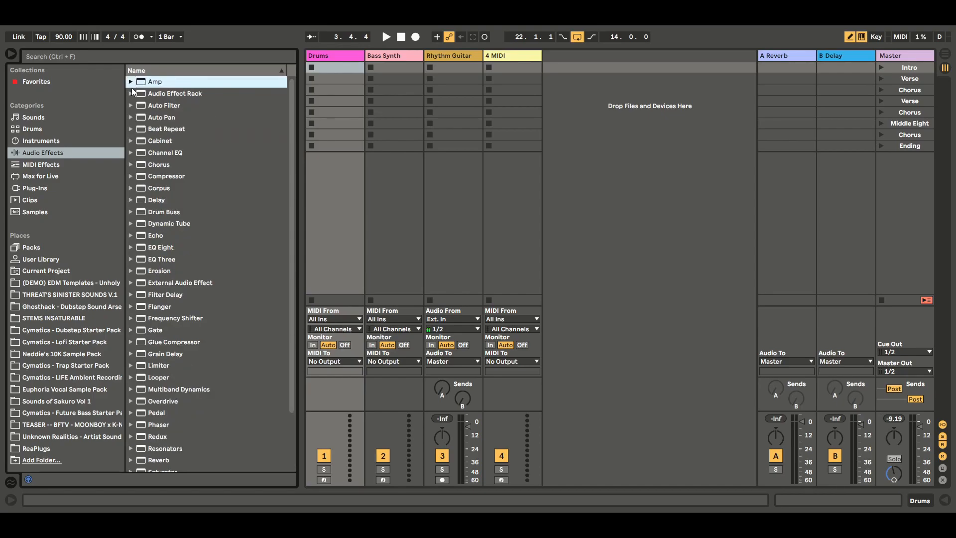
click(131, 94)
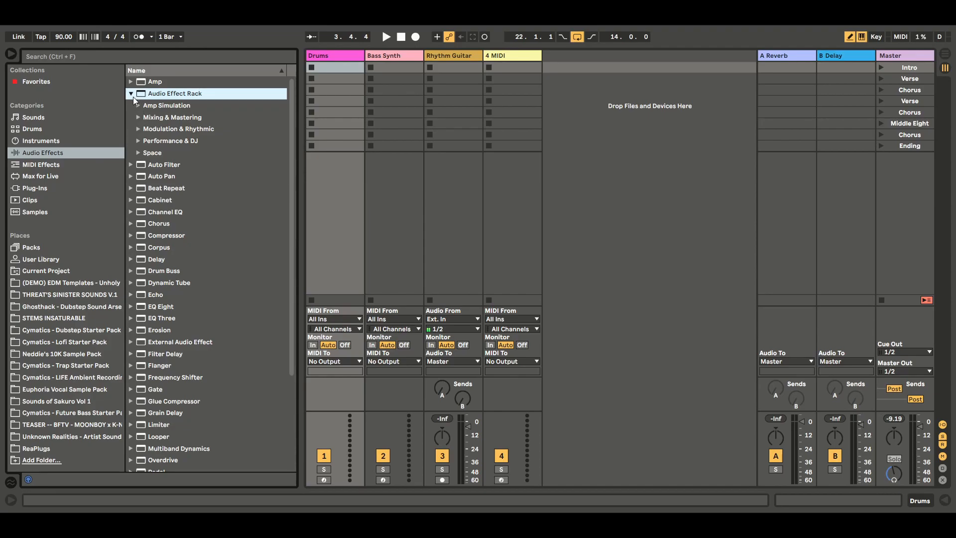
click(132, 94)
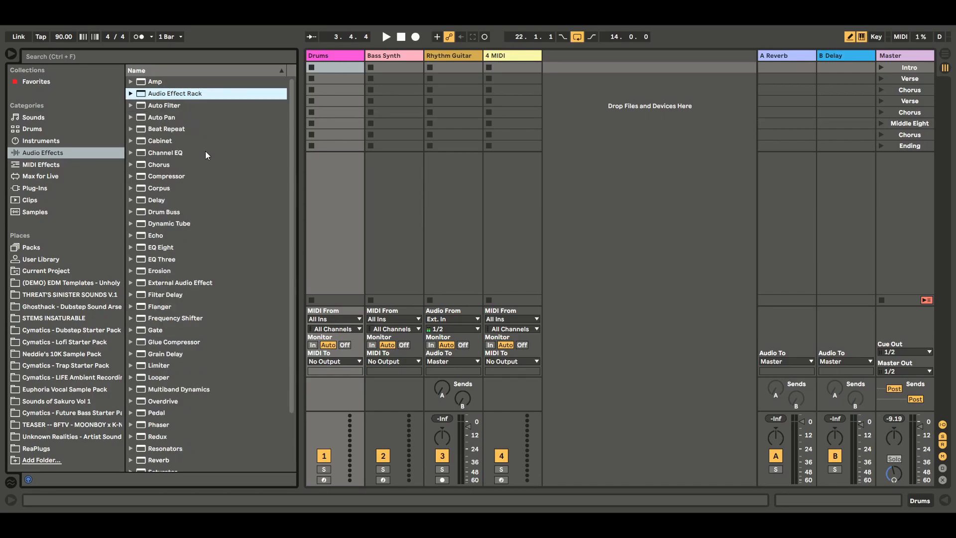
Browse the MIDI Effects, Plug-Ins, Clips and Samples categories, looking through the clip and sample lists
click(42, 165)
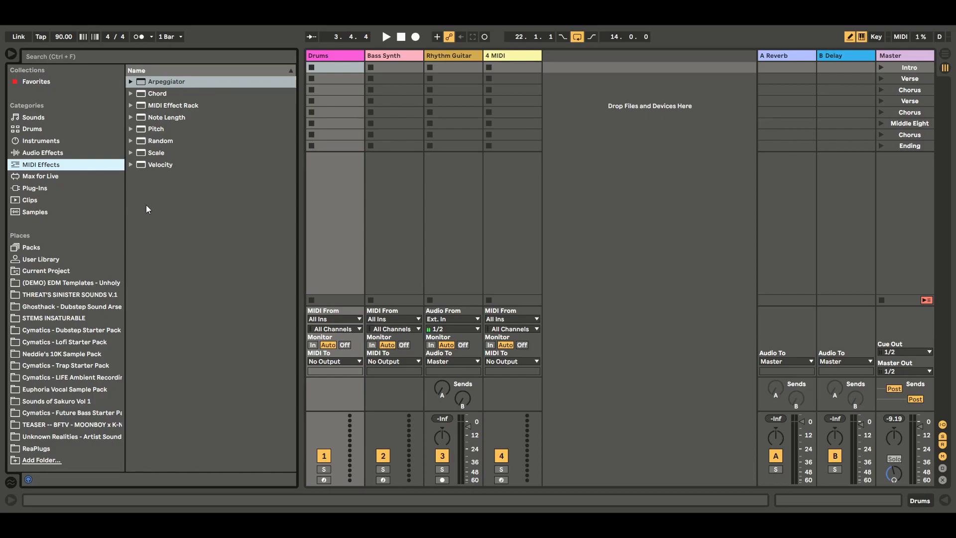
click(41, 189)
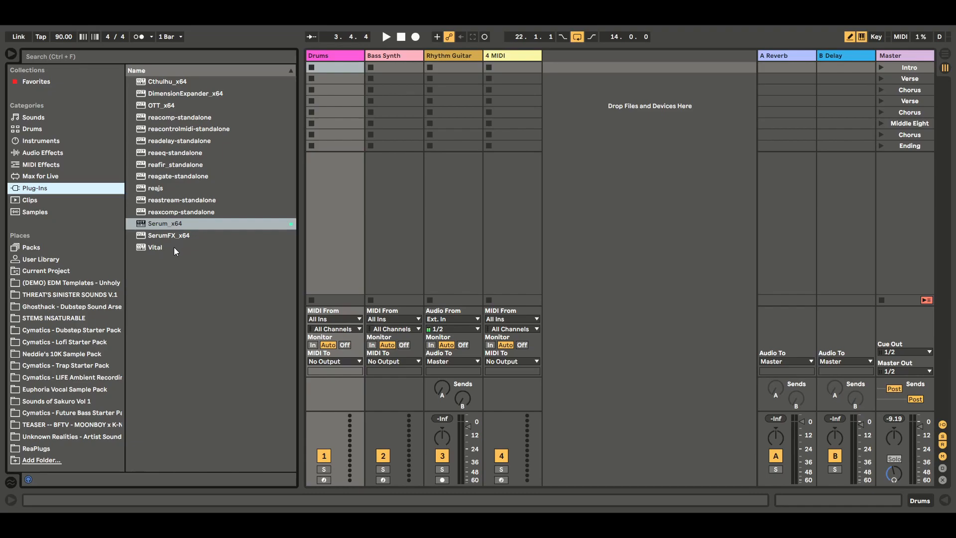
click(32, 200)
click(39, 213)
click(31, 201)
click(39, 214)
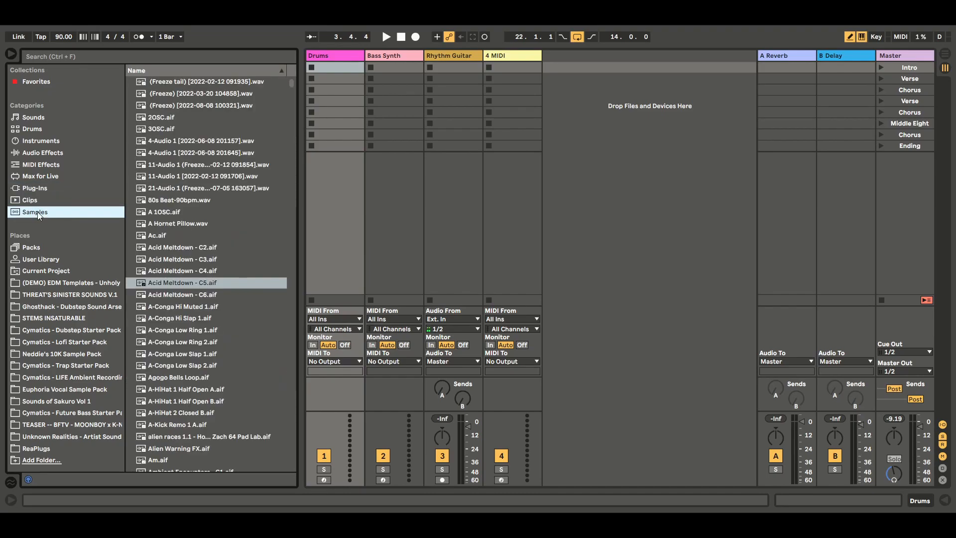
click(32, 201)
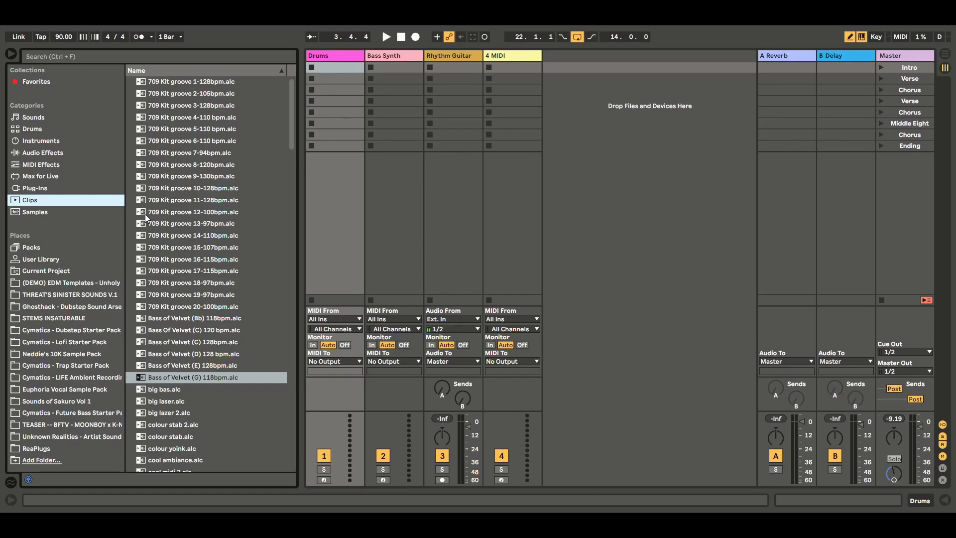
drag(295, 130, 291, 102)
click(45, 212)
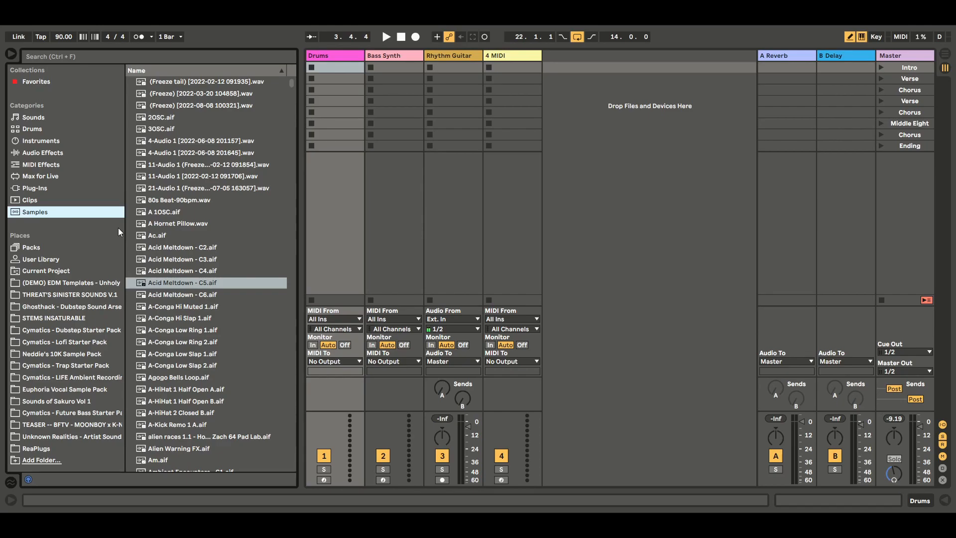
drag(292, 82, 297, 368)
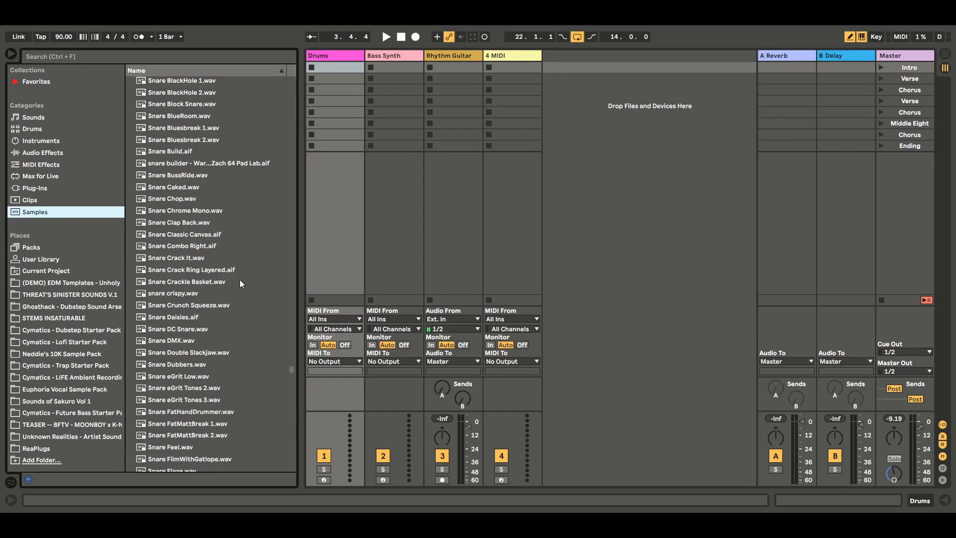
Load Coral Kit.adg from the Drums category onto the Drums track and hide the browser
click(36, 120)
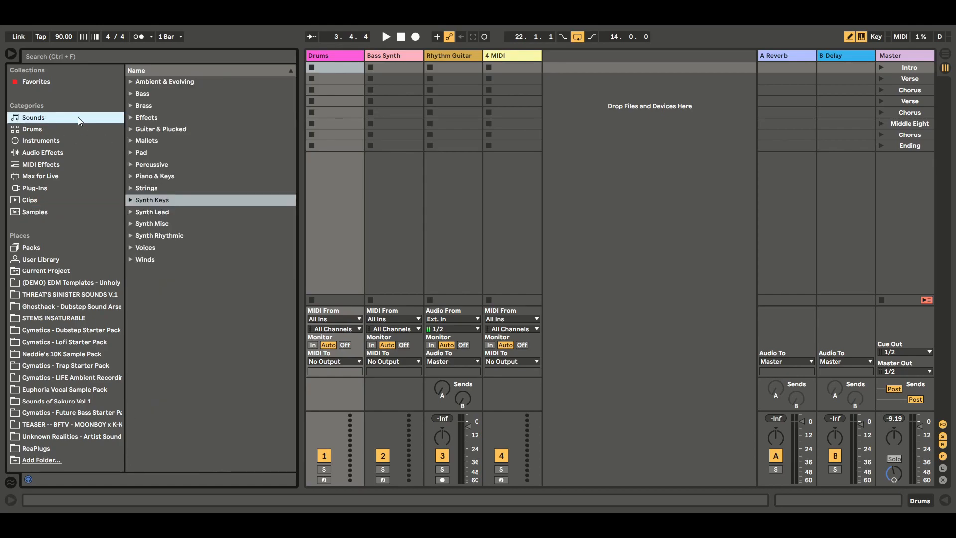
click(37, 129)
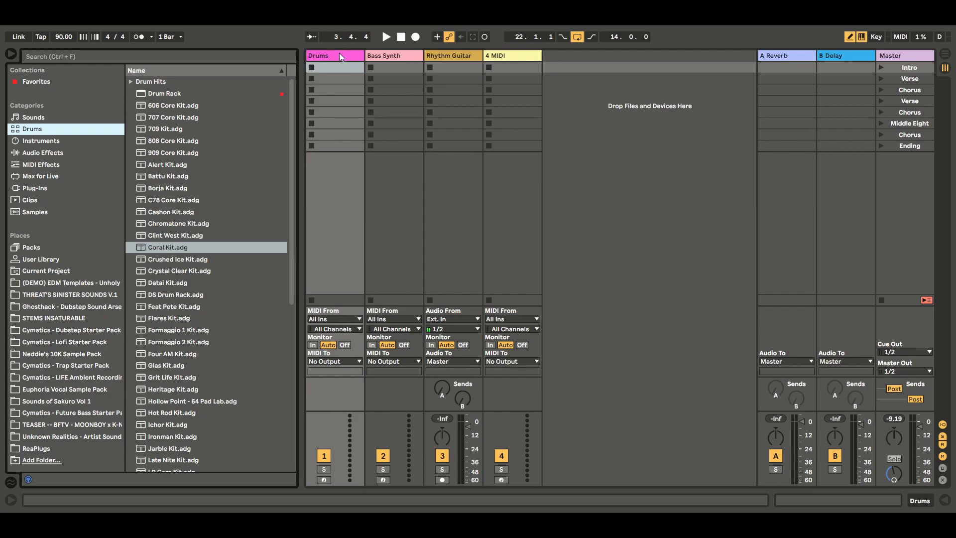
click(163, 247)
drag(162, 247, 298, 153)
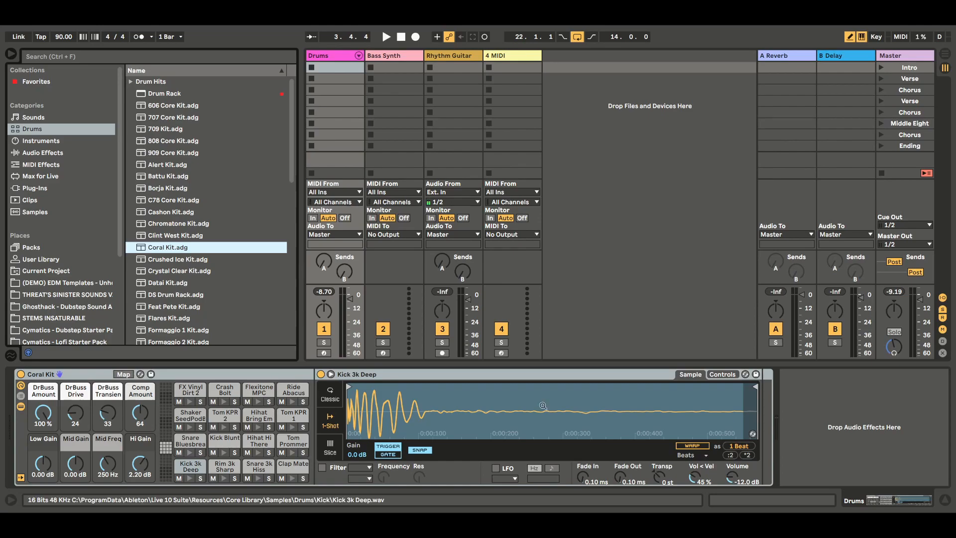
click(11, 54)
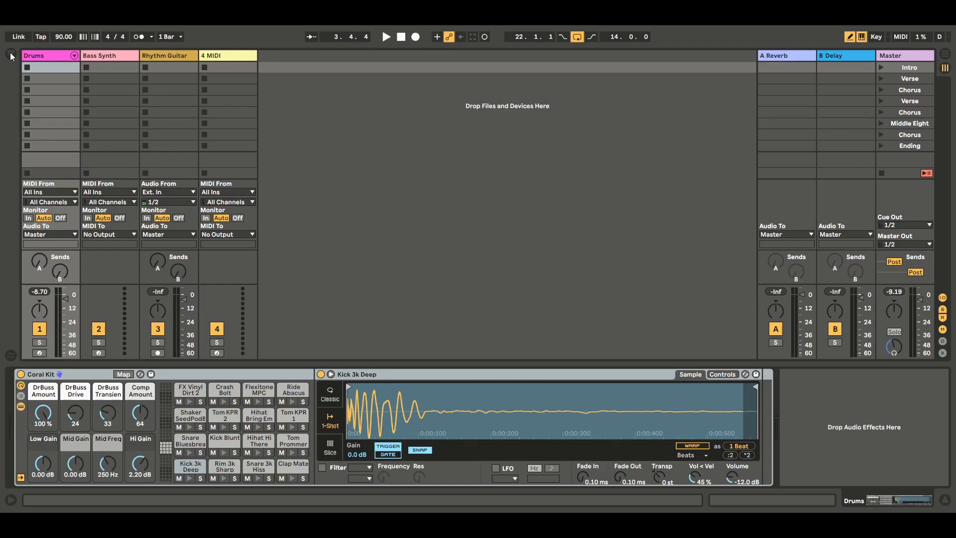
Examine the clip slots of the Drums, Bass Synth, Rhythm Guitar and 4 MIDI tracks across the Intro, Verse and Chorus scenes
click(51, 57)
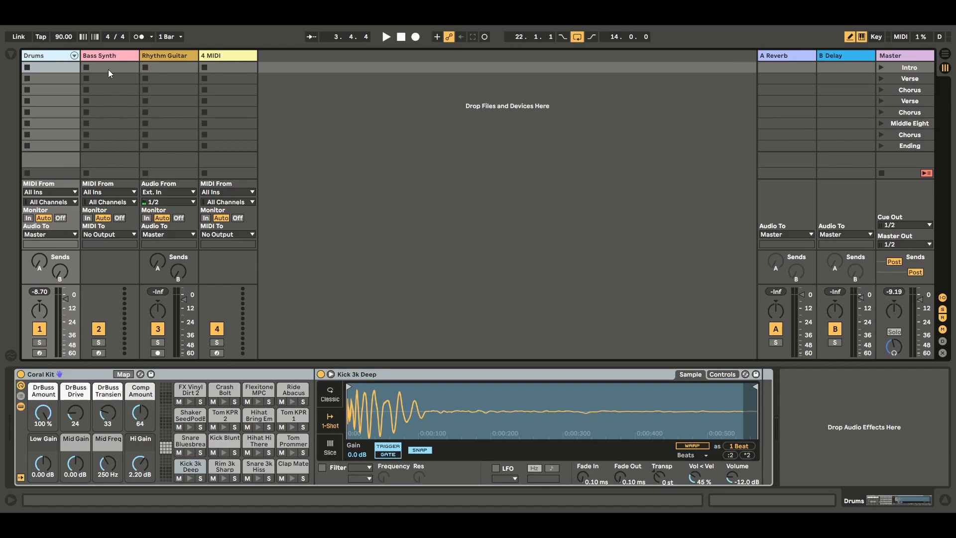
click(881, 67)
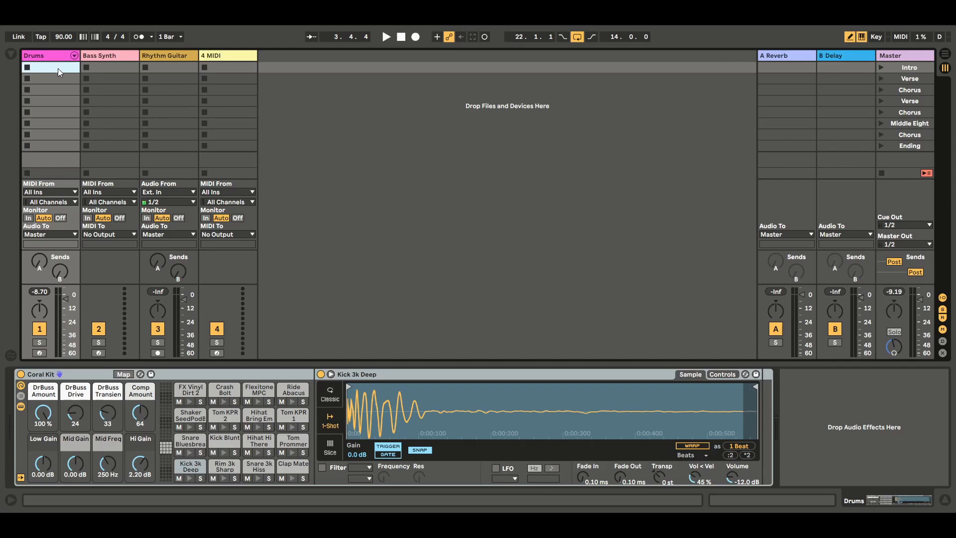
click(109, 67)
click(167, 67)
click(220, 67)
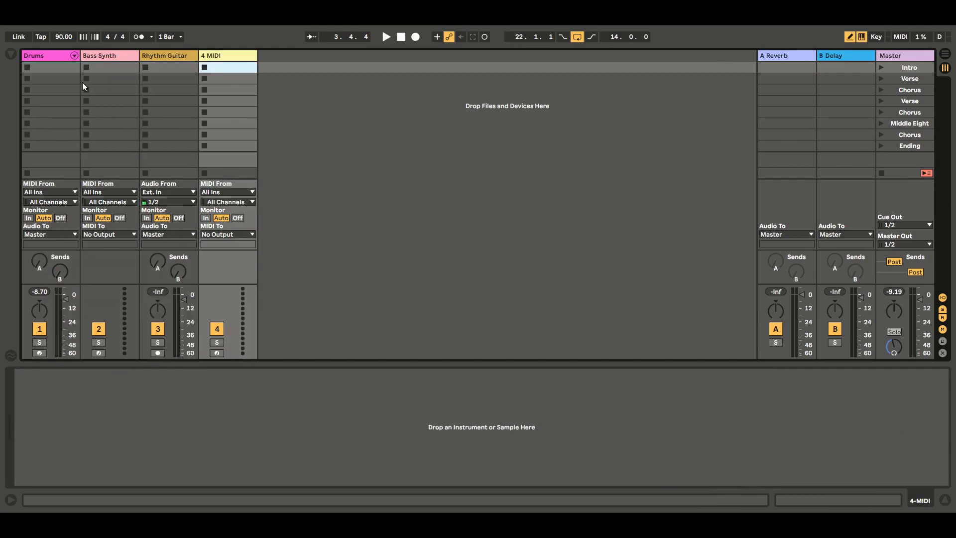
click(62, 79)
click(112, 79)
click(171, 79)
click(218, 81)
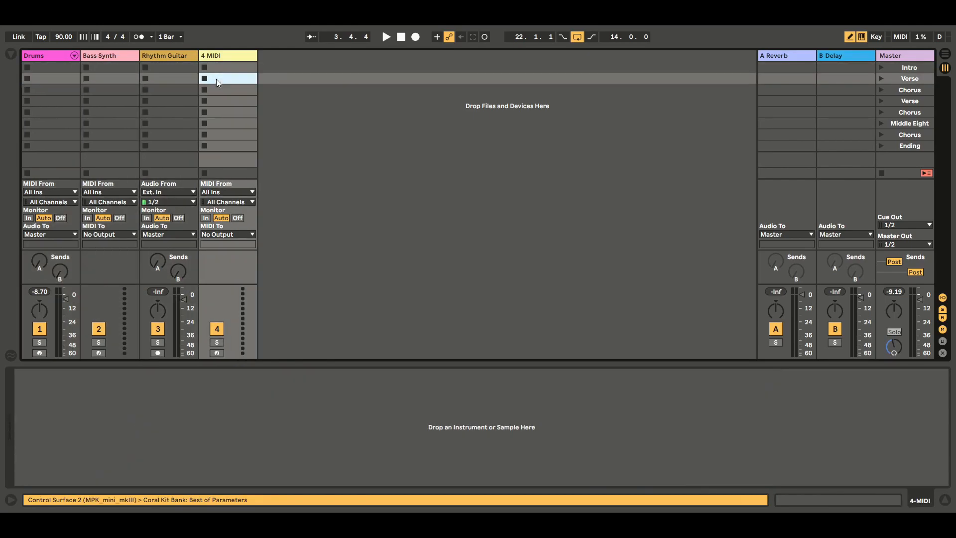
click(53, 90)
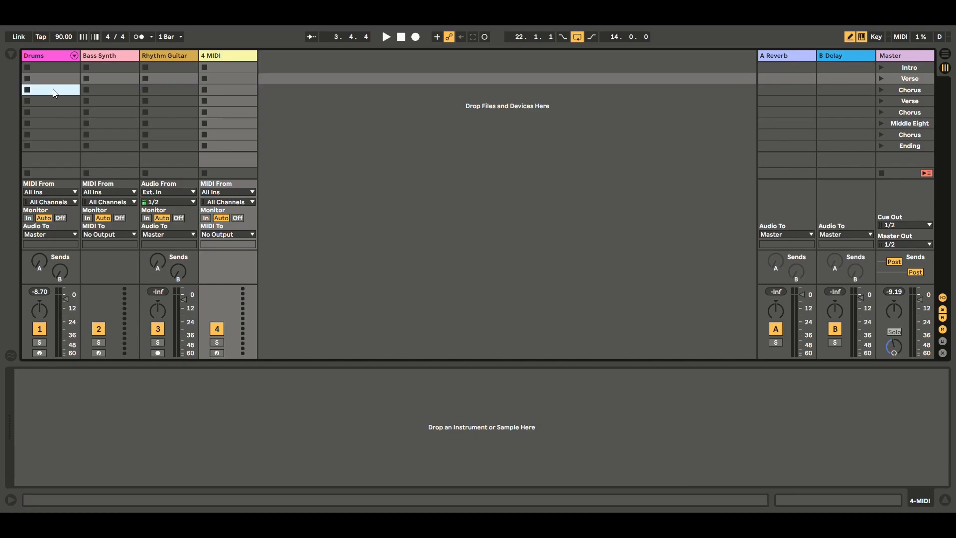
click(105, 88)
click(50, 66)
click(97, 67)
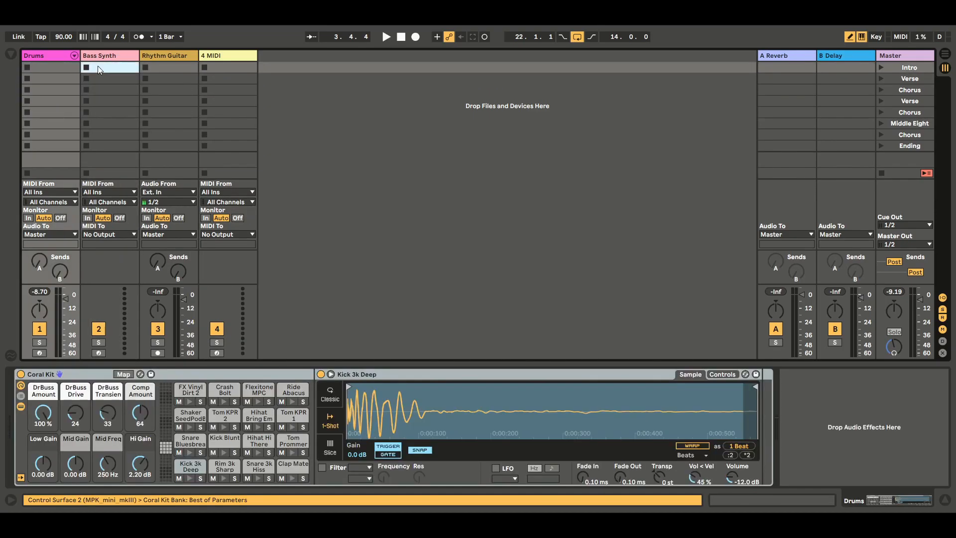
click(54, 79)
click(112, 77)
click(57, 91)
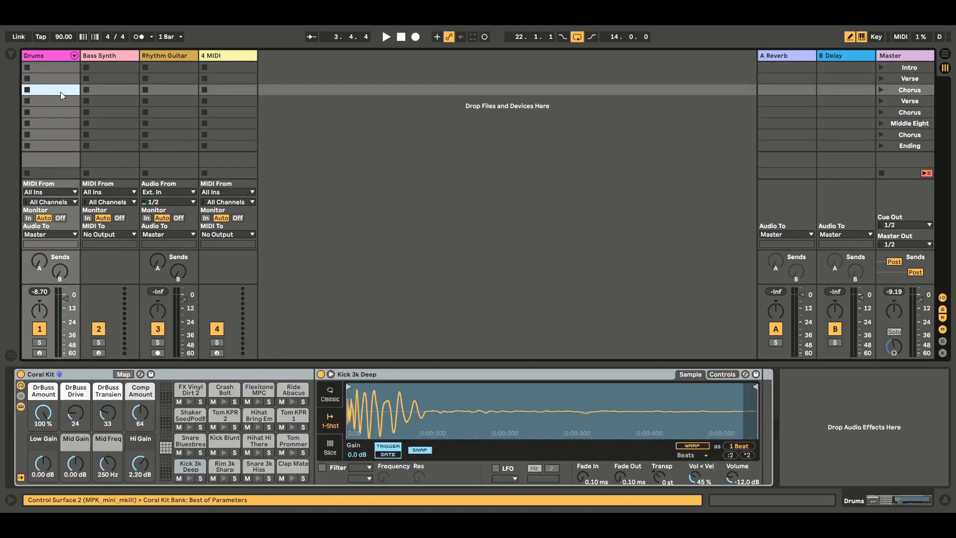
click(98, 91)
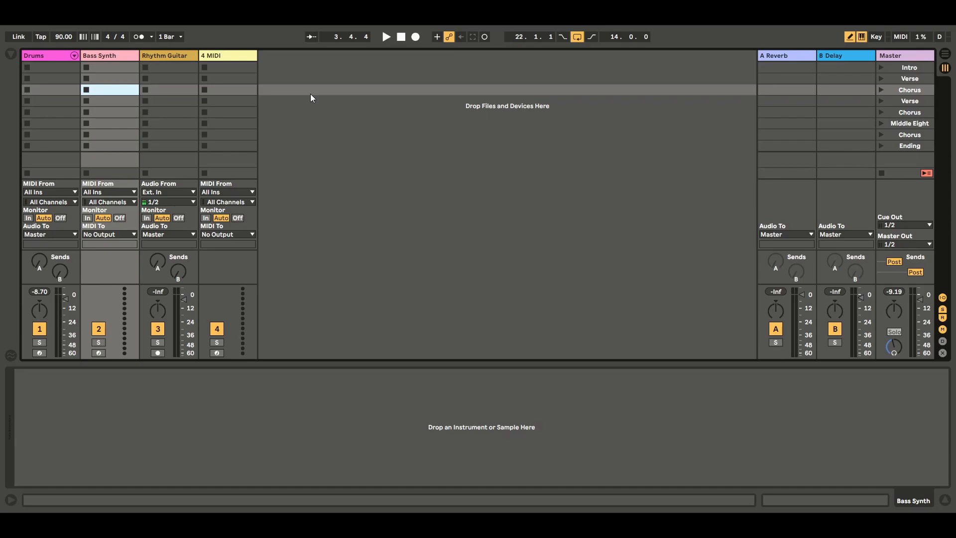
Create an empty MIDI clip in the Drums track's Intro slot and briefly view the Info View
double_click(55, 66)
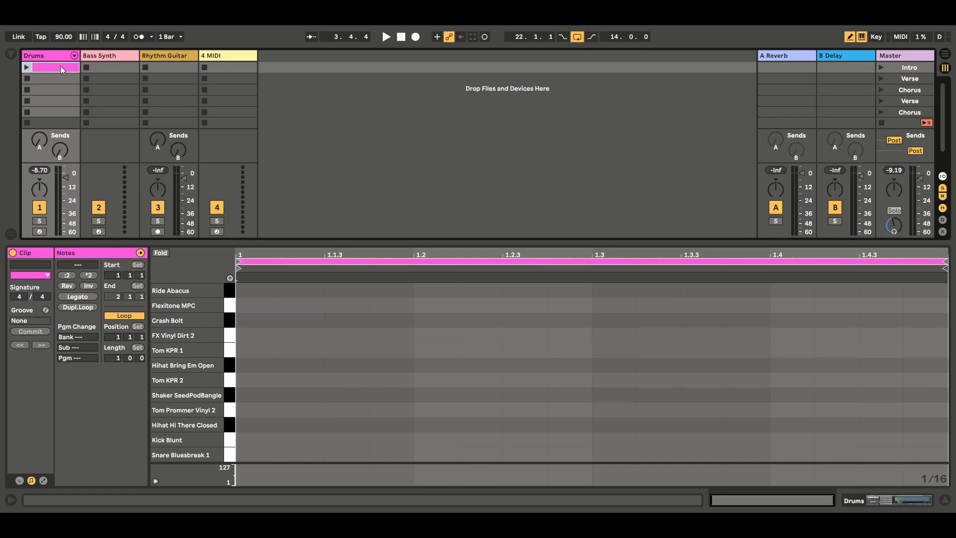
click(11, 500)
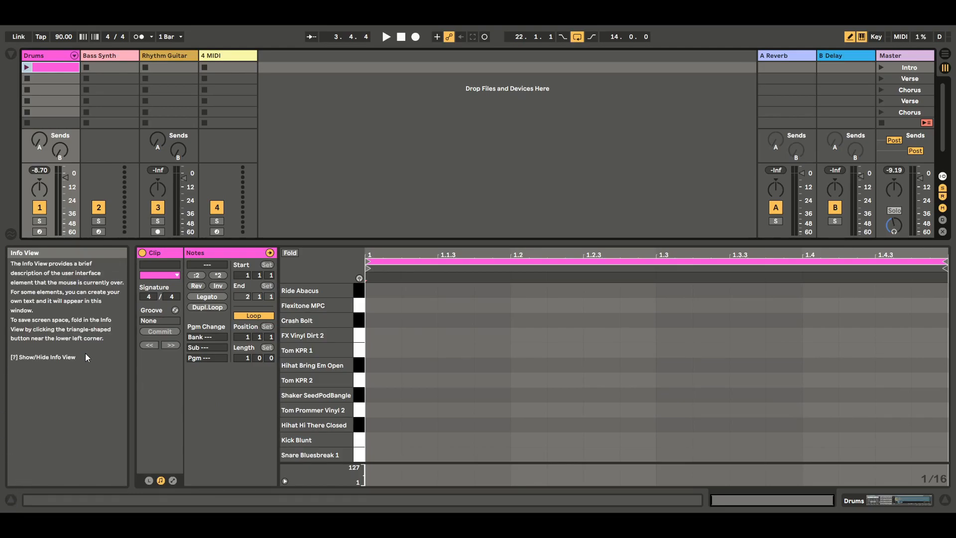
click(11, 500)
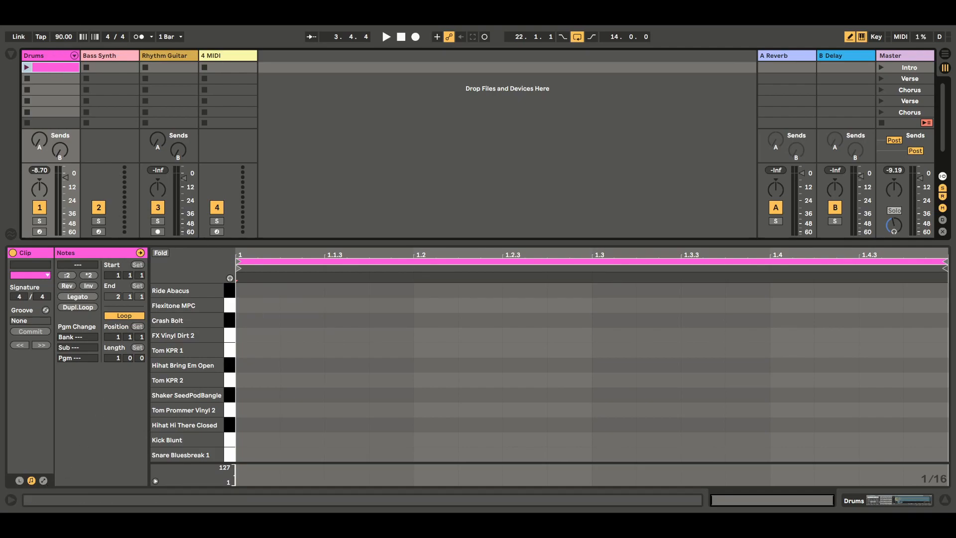
Draw Kick 3k Deep sixteenth notes at 1, 1.2, 1.3 and 1.4 in the Drums track's Intro clip
scroll(199, 384, down, 4)
scroll(190, 329, up, 4)
scroll(190, 328, down, 4)
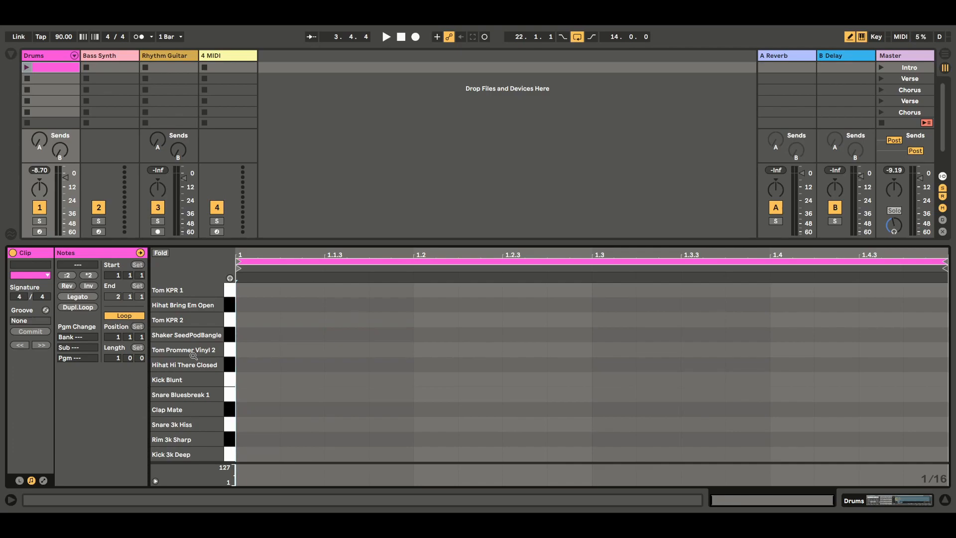
click(850, 37)
click(257, 453)
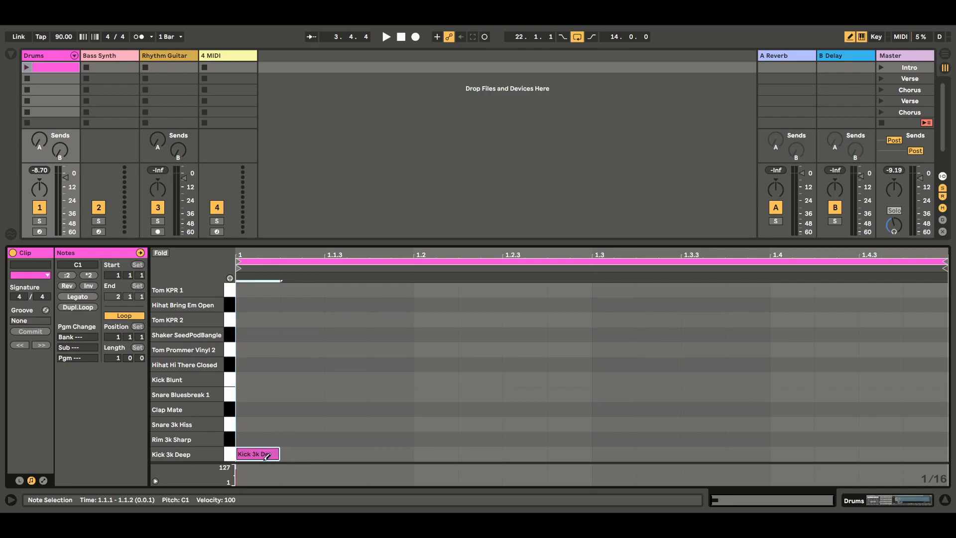
click(430, 452)
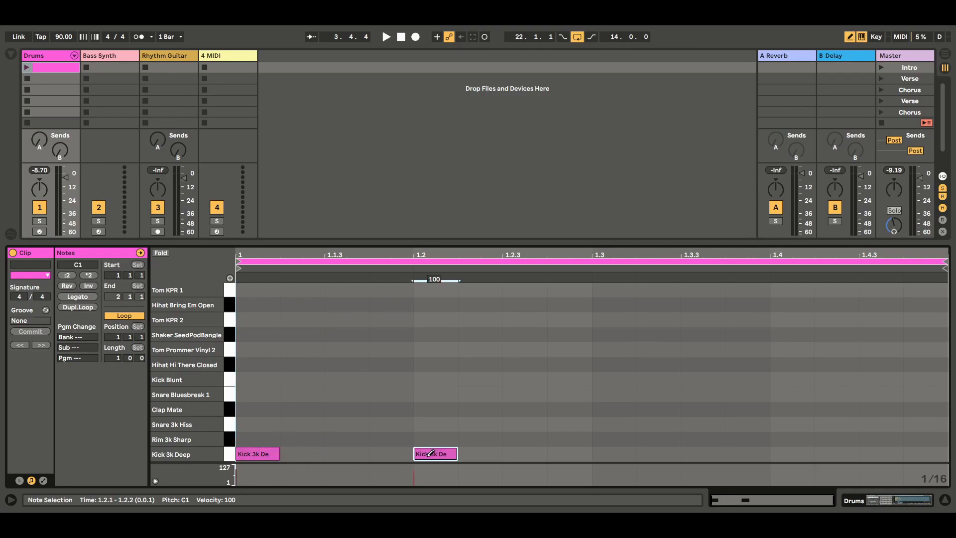
click(619, 452)
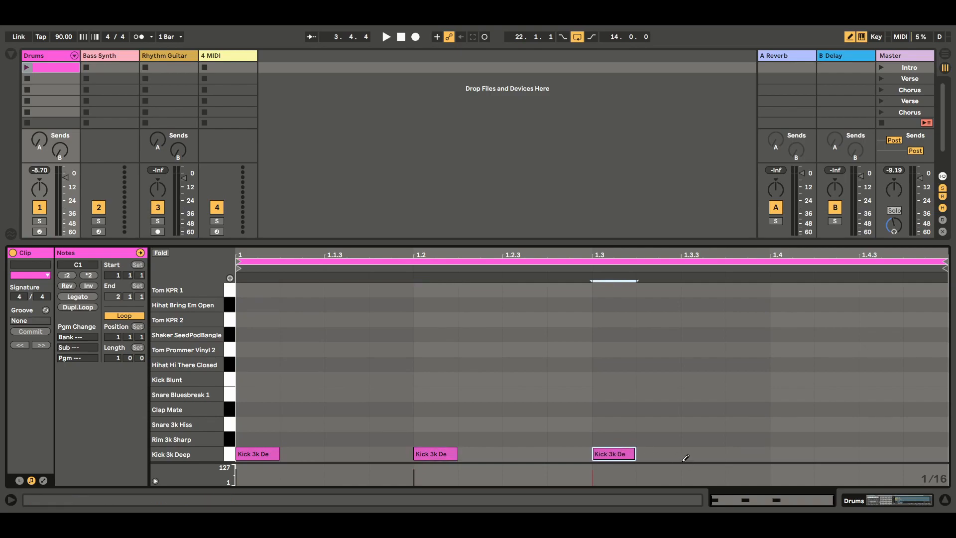
click(800, 451)
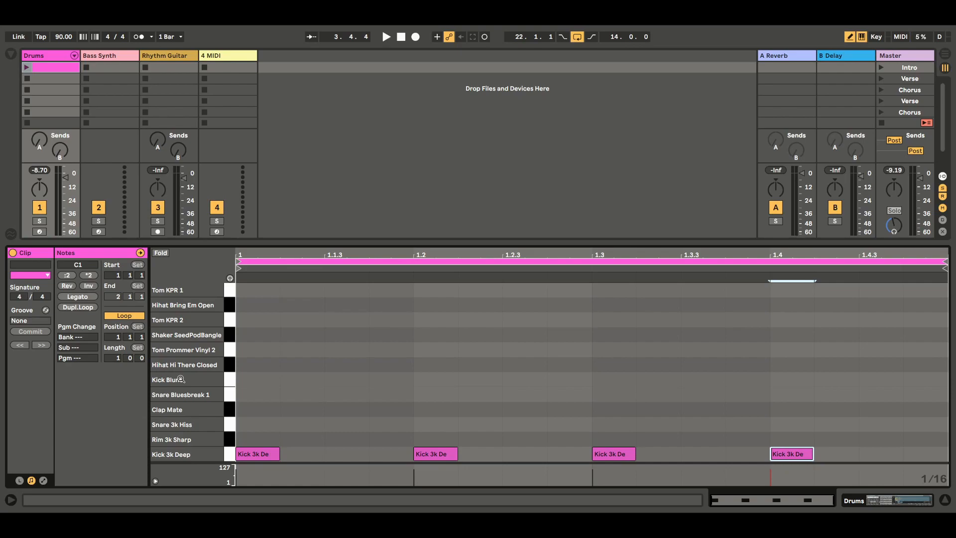
Play the Drums track's Intro clip, stop all clips and hide the clip's note editor
click(26, 67)
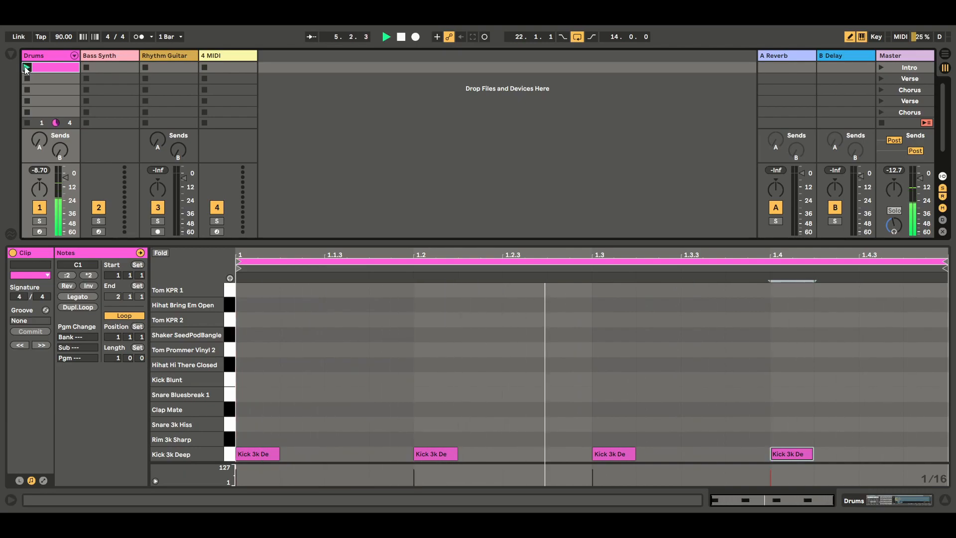
click(882, 122)
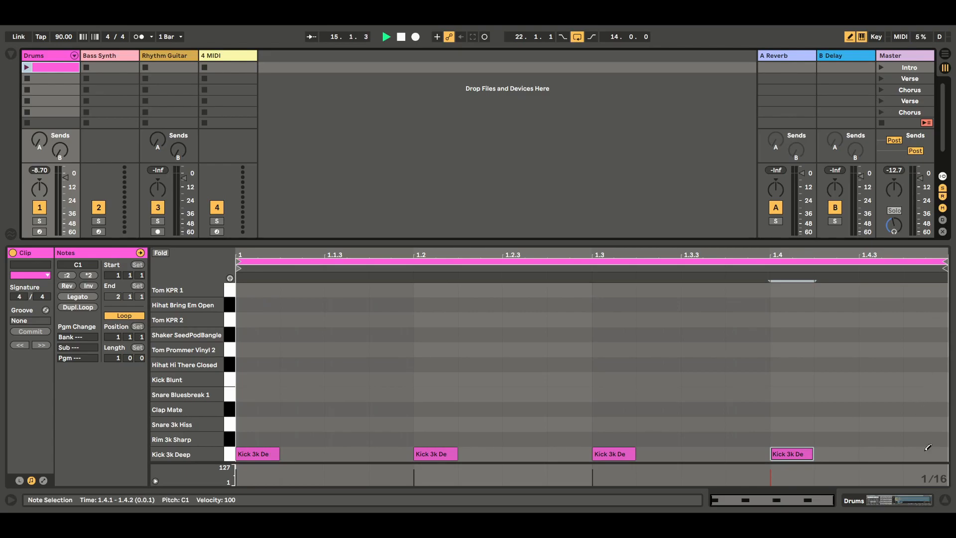
click(945, 500)
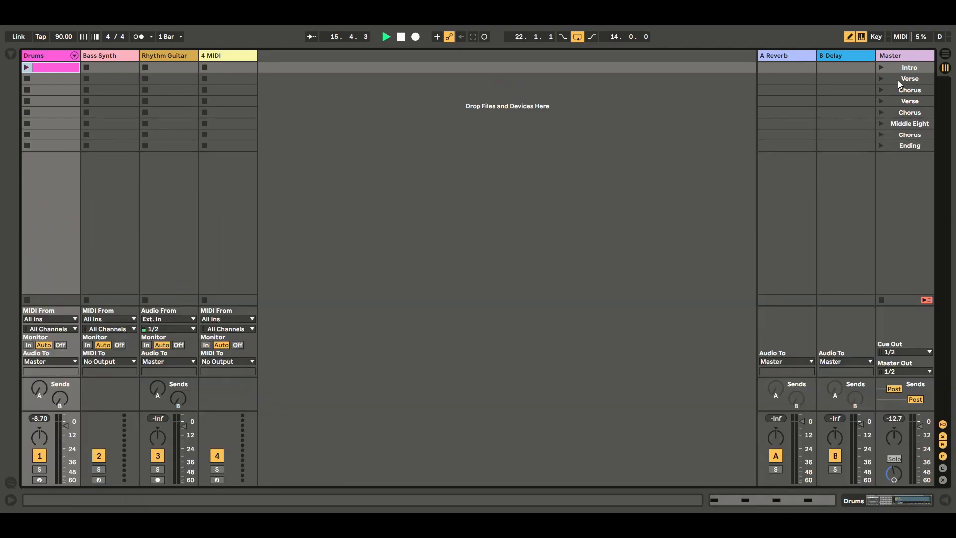
Copy the Drums track's Intro clip into its Verse slot
click(899, 80)
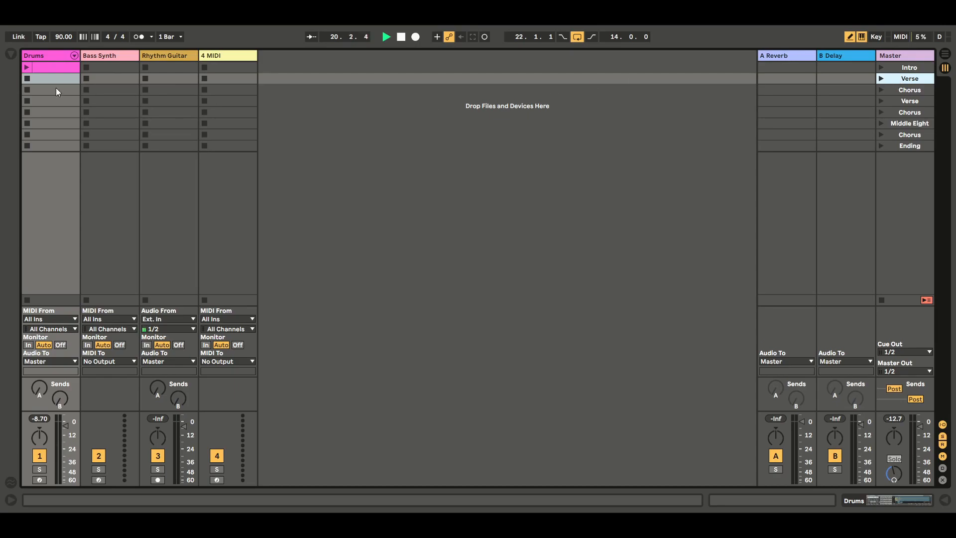
click(50, 67)
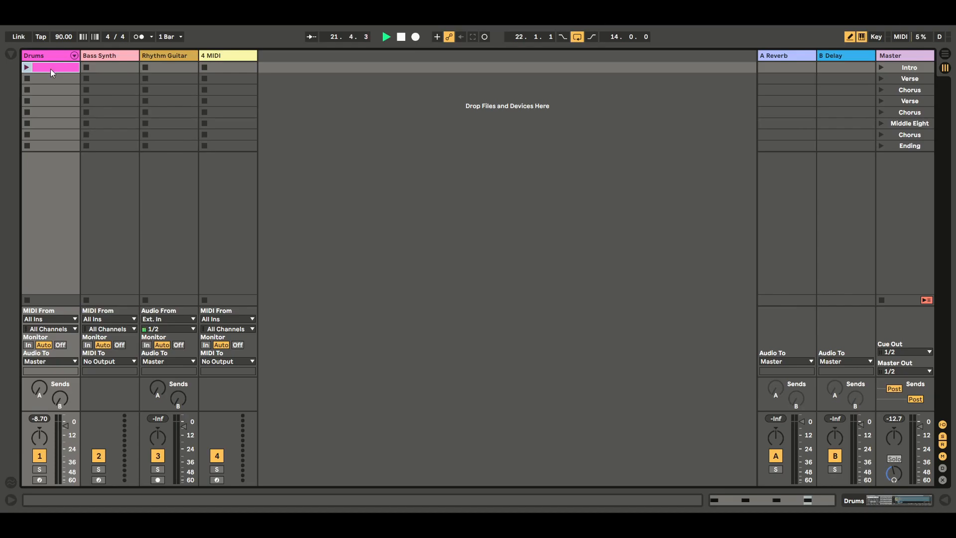
click(48, 80)
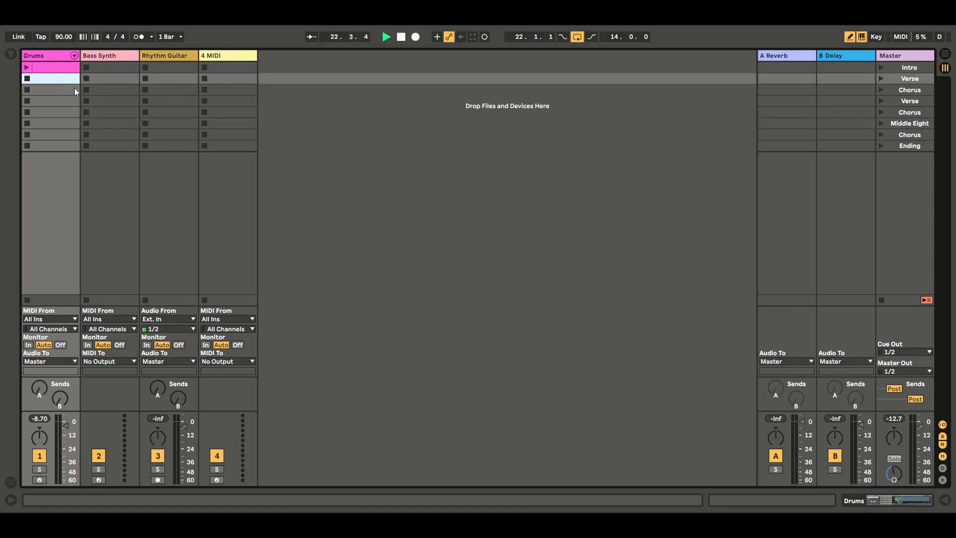
key(ctrl+v)
Add Snare 3k Hiss notes at 1.2 and 1.4 in the Drums track's Verse clip
double_click(61, 81)
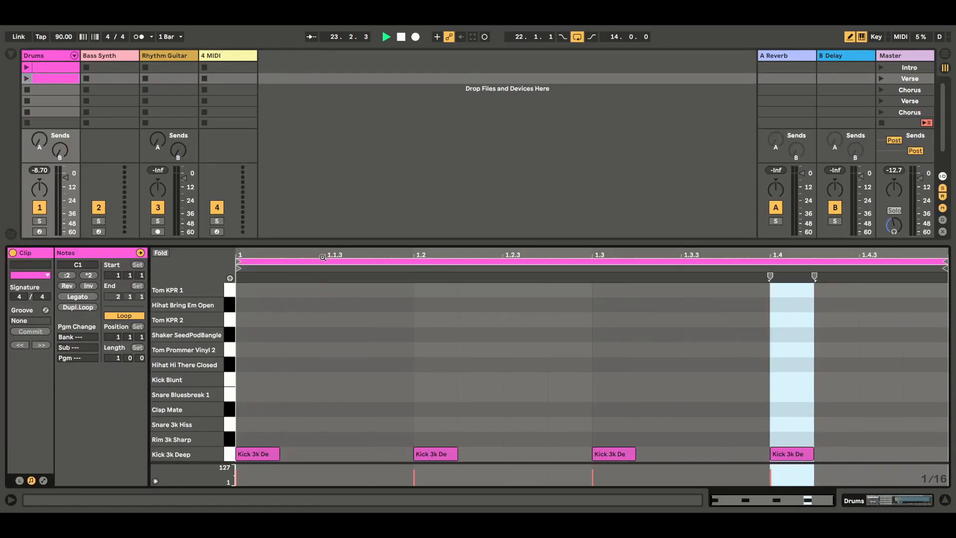
click(944, 500)
double_click(56, 77)
click(432, 423)
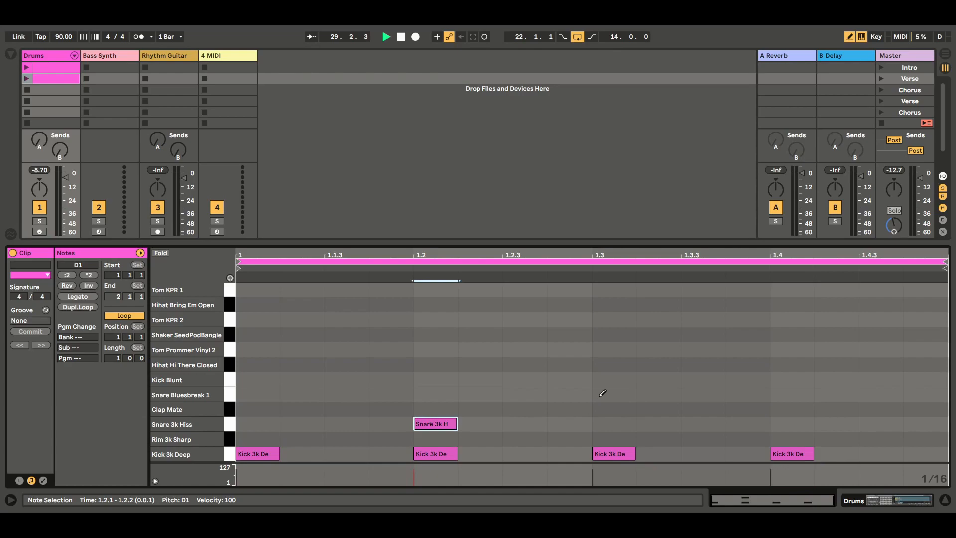
click(787, 423)
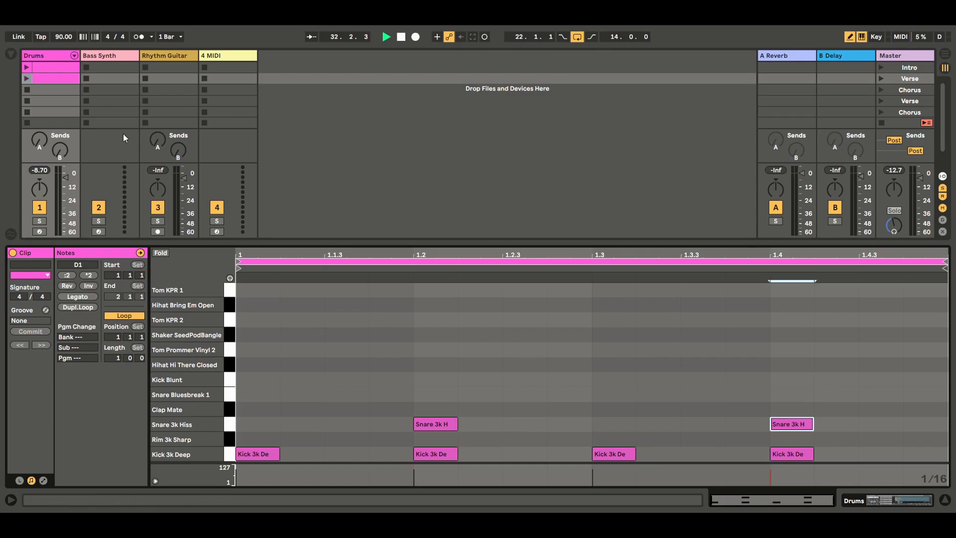
Play the Drums track's Verse clip, stop all clips and hide the clip's note editor
click(27, 79)
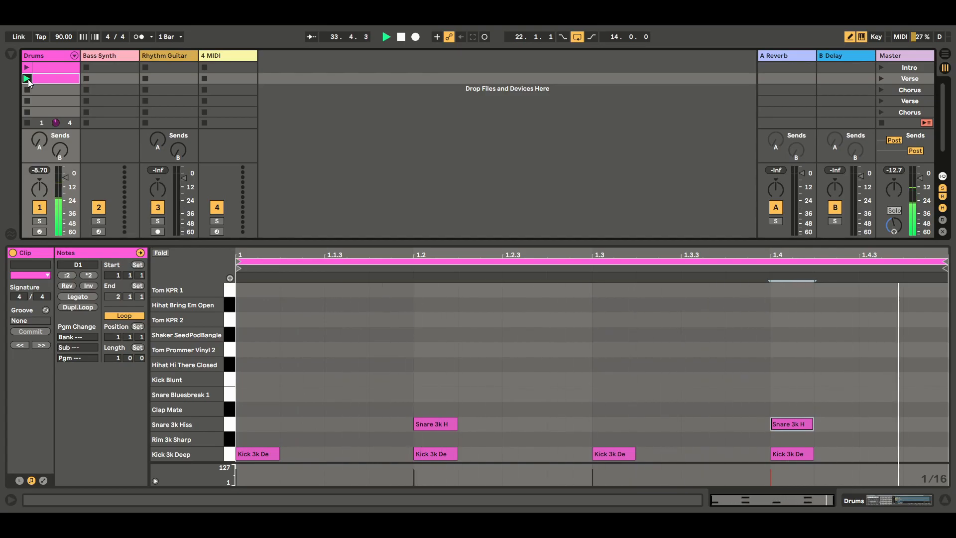
click(882, 122)
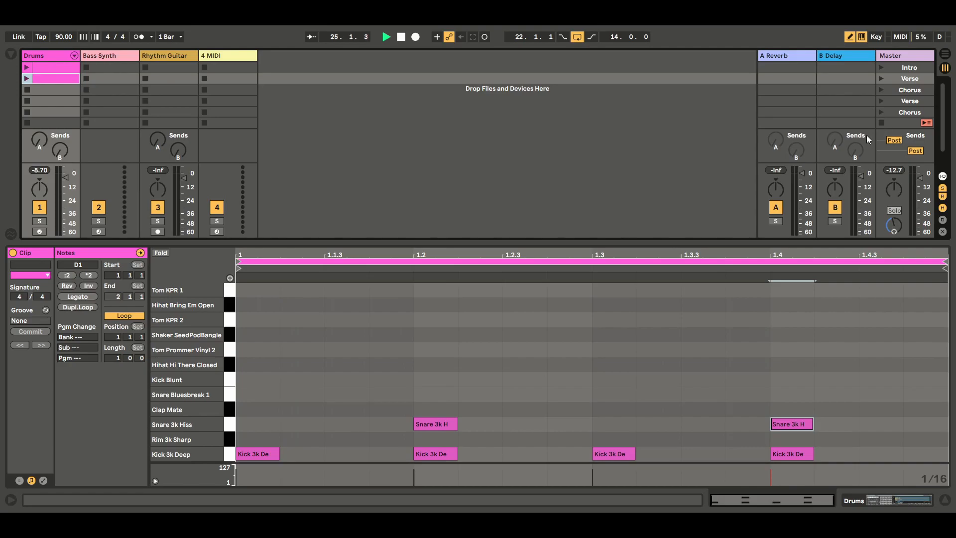
click(945, 501)
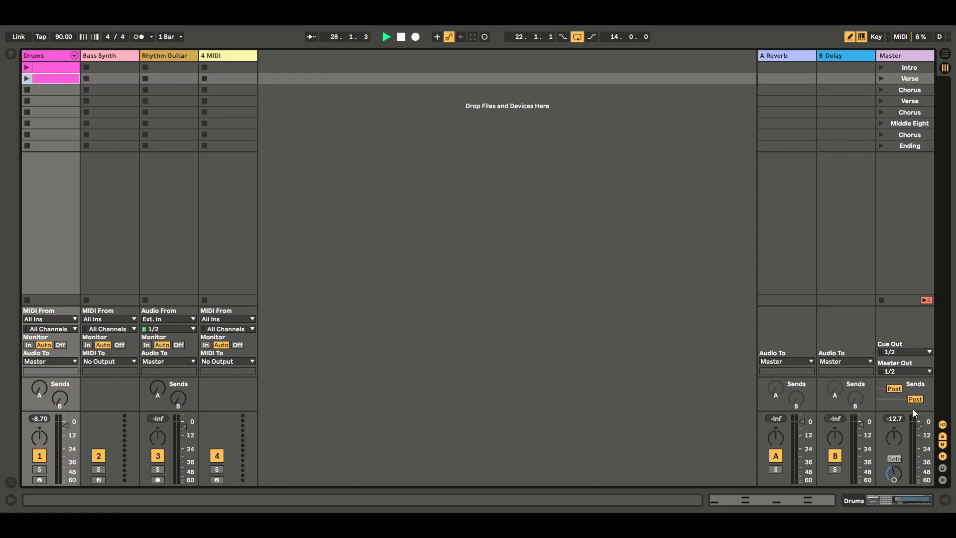
Insert a new scene directly below the first Verse scene and name it Build Up
click(900, 78)
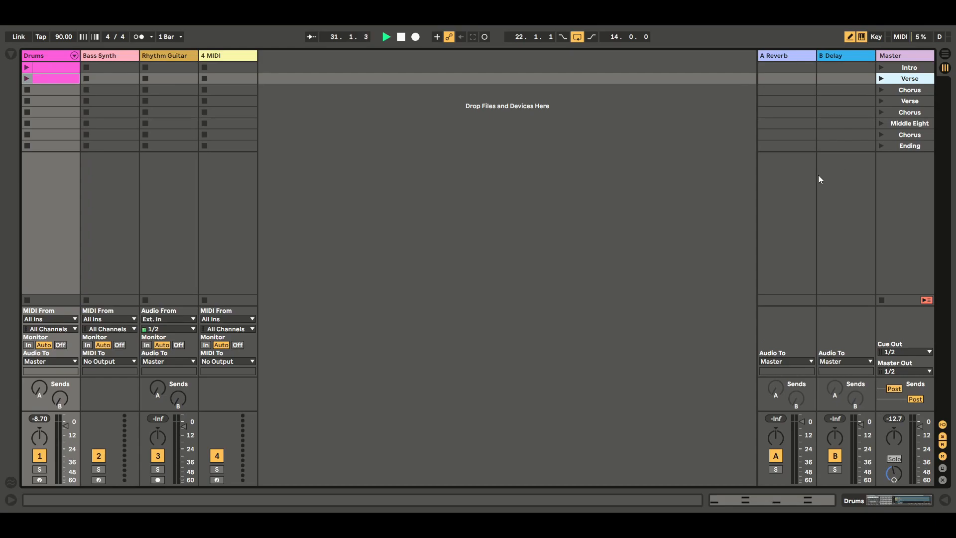
key(ctrl+d)
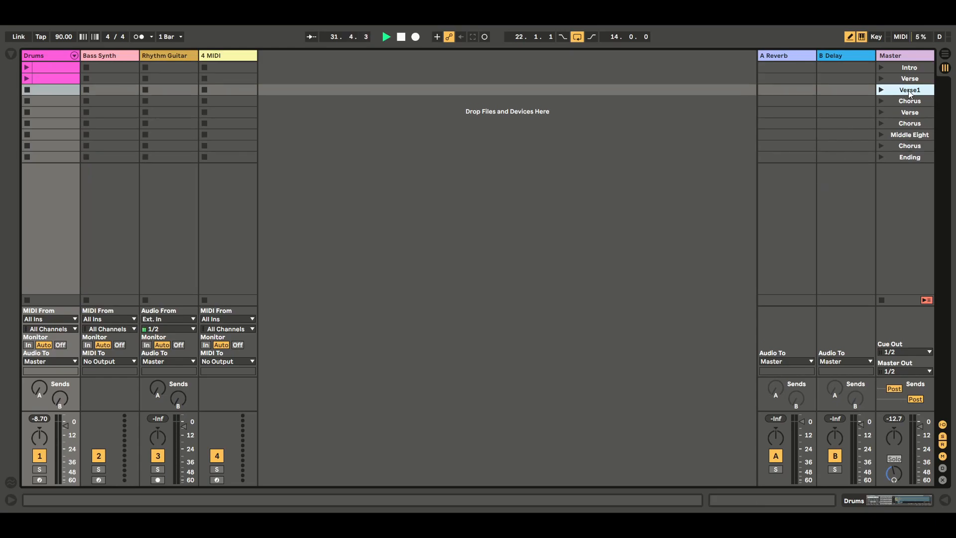
key(ctrl+r)
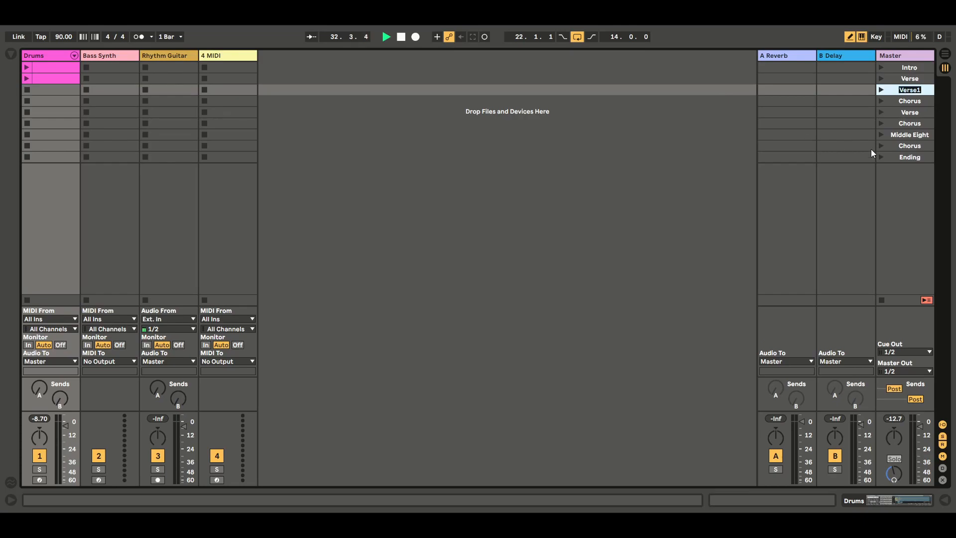
text(Build Up)
click(739, 157)
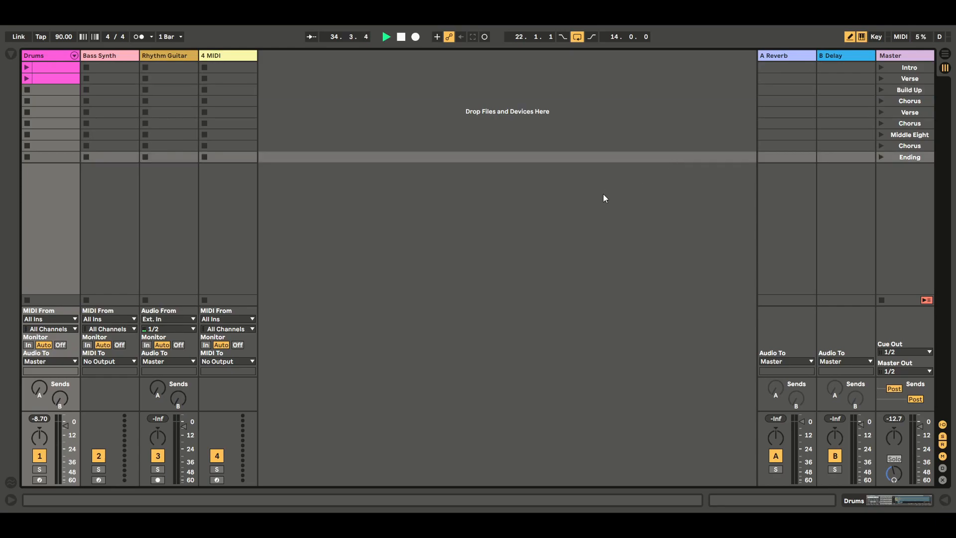
Copy the Drums track's Verse clip into the Build Up slot and add a Kick 3k Deep note at 1.1.3
click(62, 79)
click(67, 92)
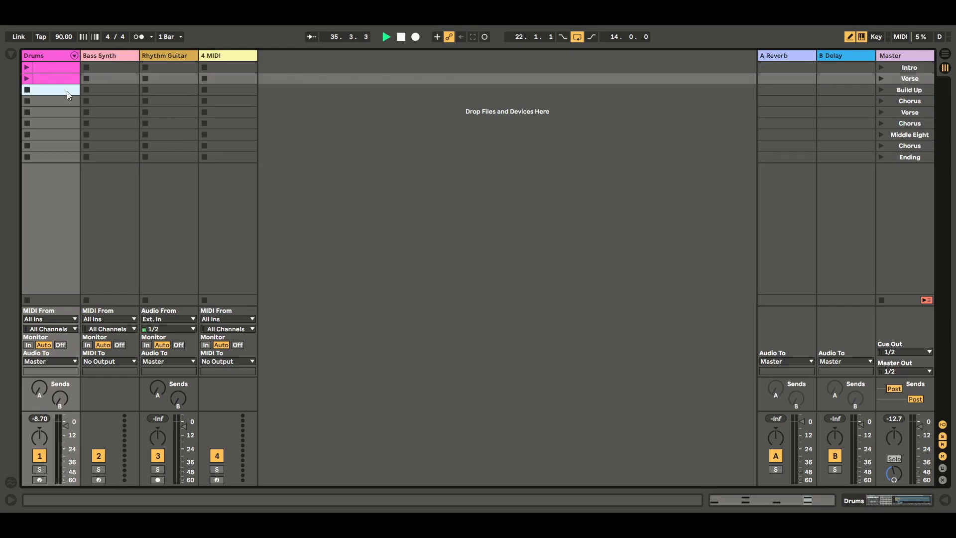
double_click(61, 93)
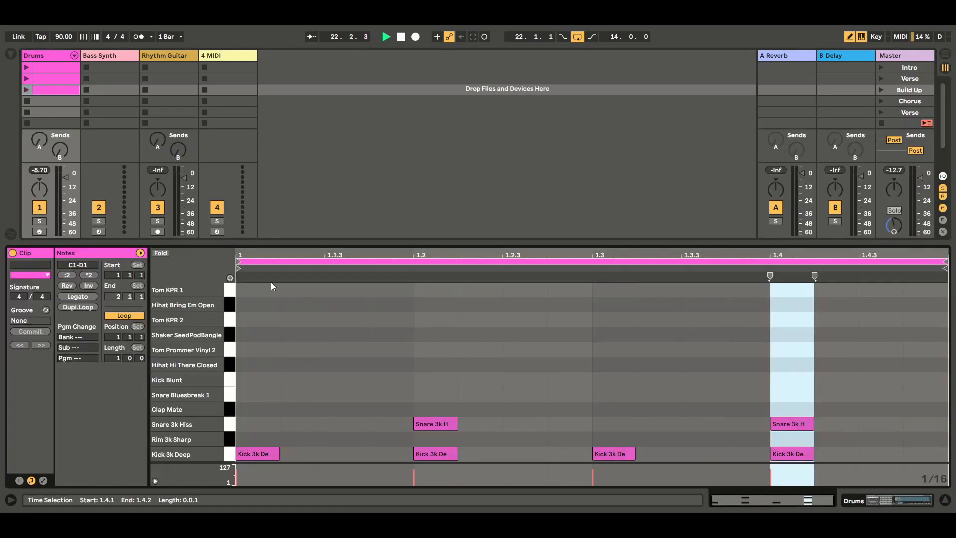
double_click(338, 453)
Play the Drums track's Build Up clip, hide its note editor and stop all clips
click(26, 89)
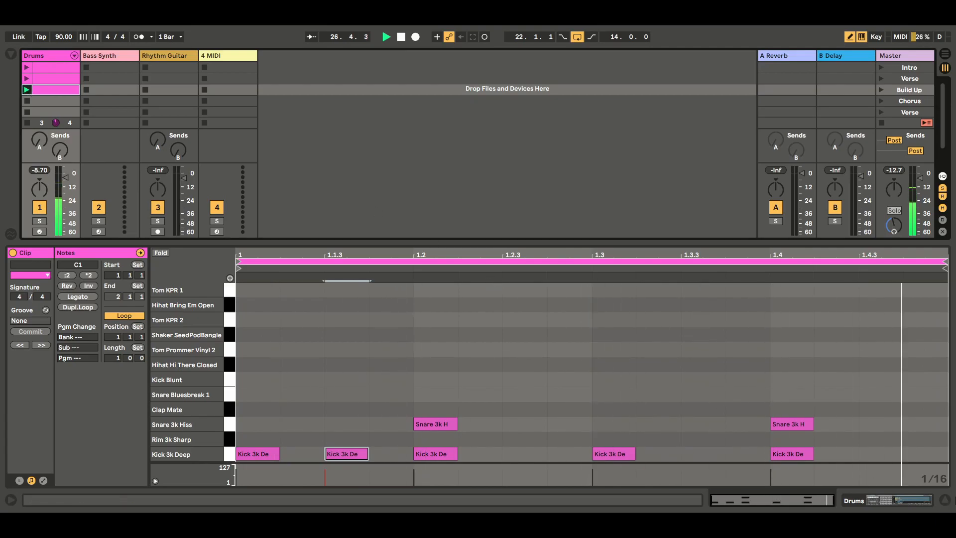
click(944, 499)
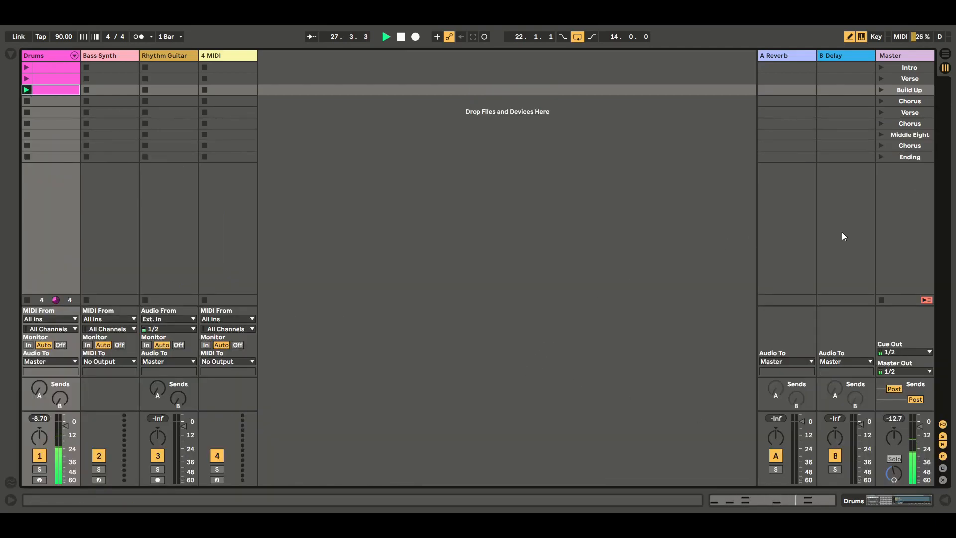
click(882, 301)
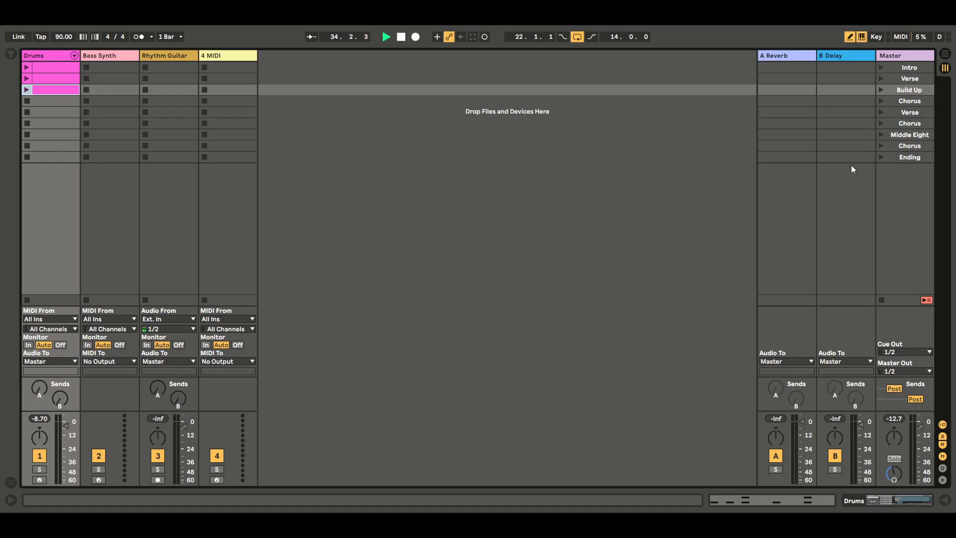
Add Hihat Hi There Closed notes at 1.1.3, 1.2.3, 1.3.3 and 1.4.3 in the Drums track's Build Up clip
double_click(62, 90)
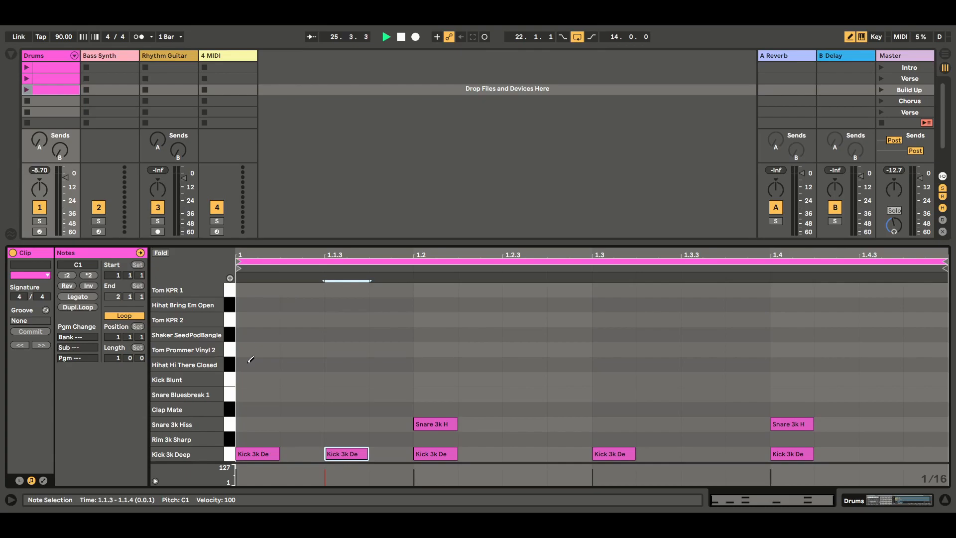
click(343, 364)
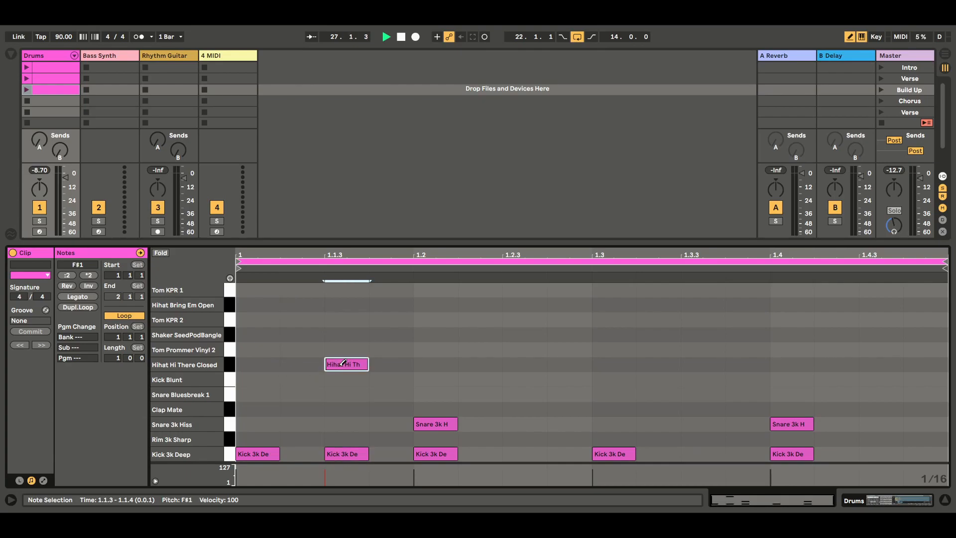
click(522, 363)
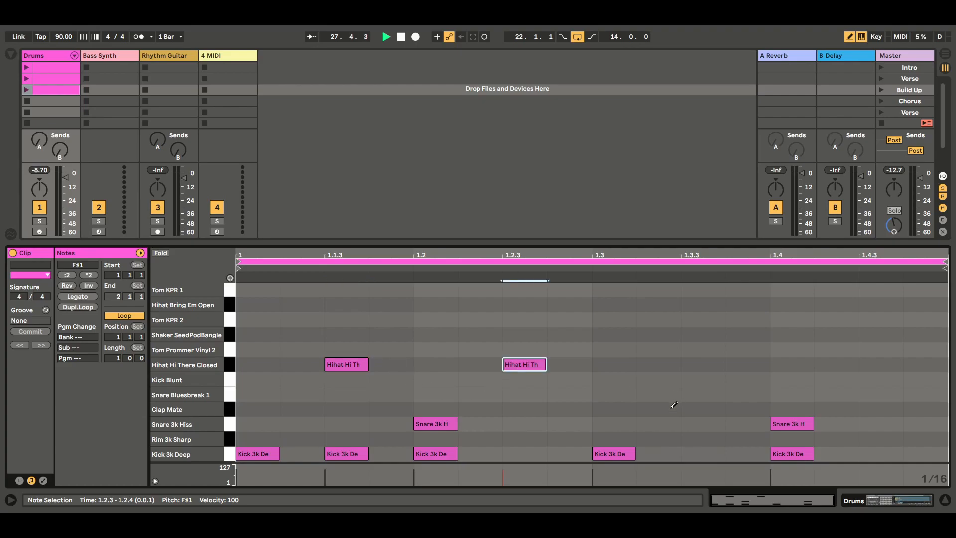
click(694, 364)
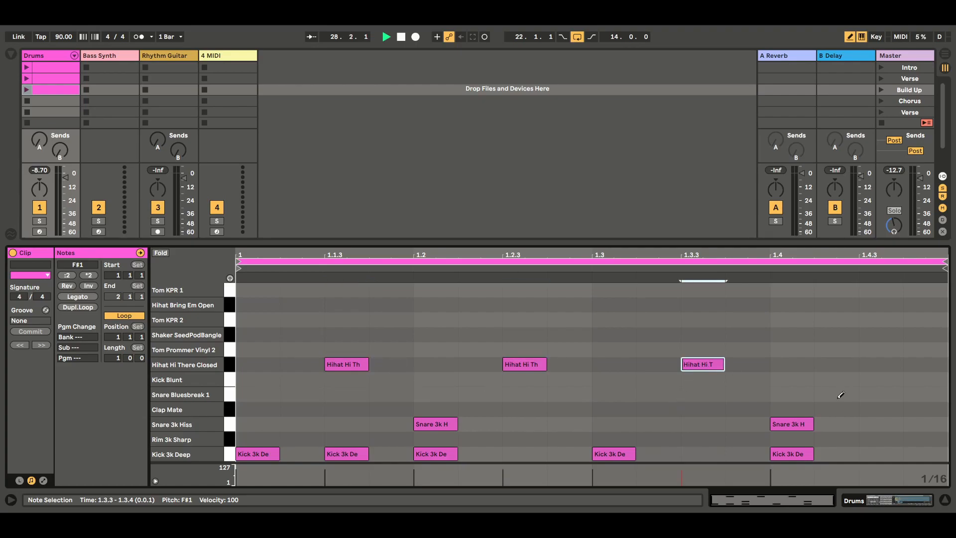
click(875, 363)
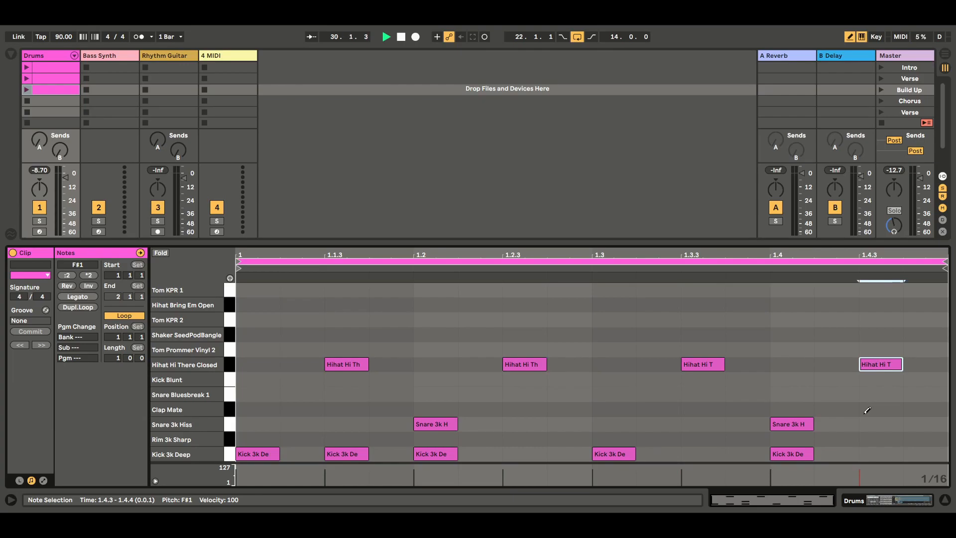
Play the Build Up drum clip with its hi-hats, stop all clips and hide the note editor
click(28, 90)
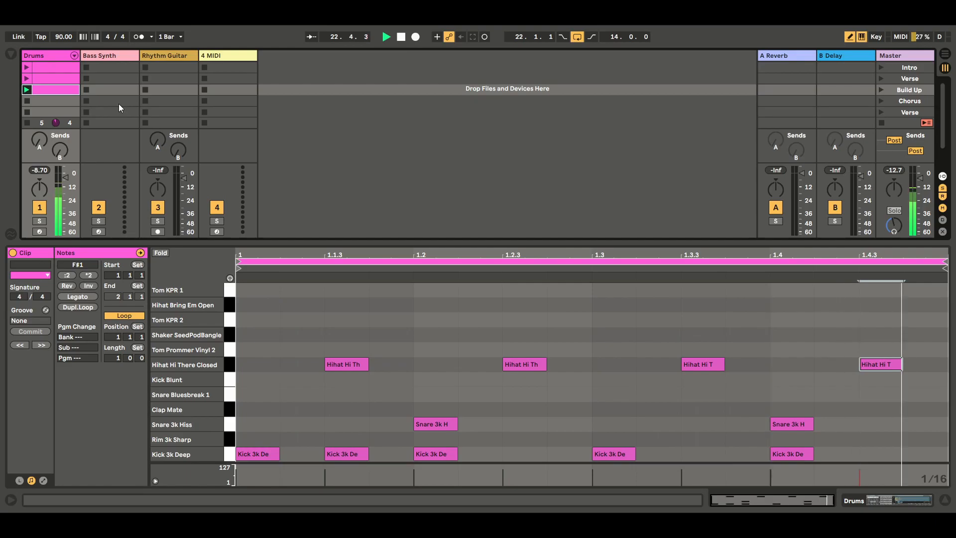
click(882, 121)
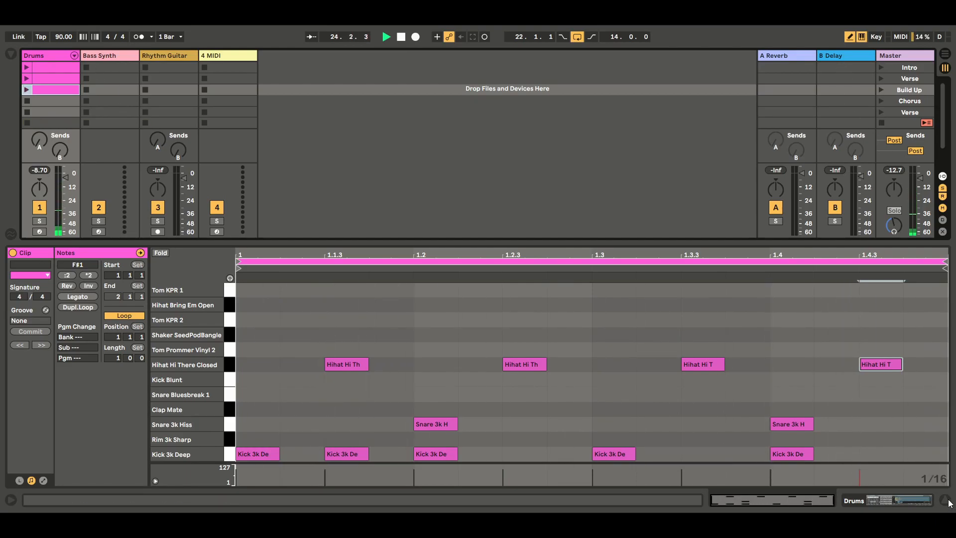
click(948, 501)
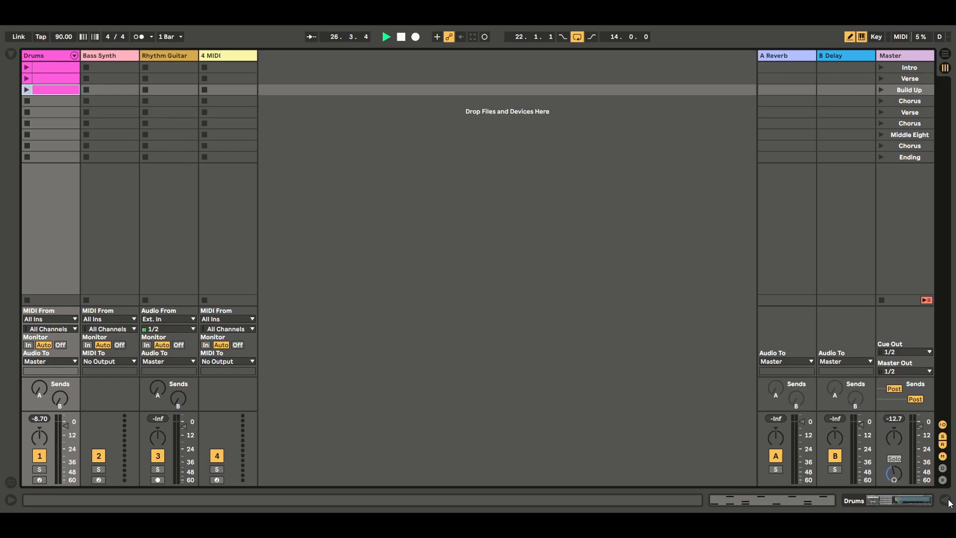
Copy the Build Up drum clip into the first Chorus slot, adding Snare 3k Hiss at 1.2.4 and Hihat Bring Em Open at 1
click(60, 100)
key(ctrl+v)
double_click(62, 97)
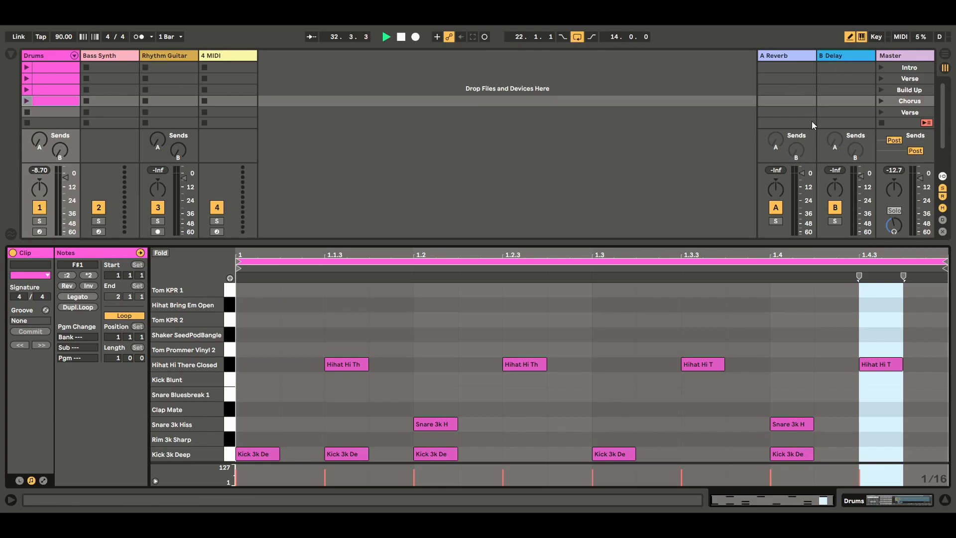
click(567, 423)
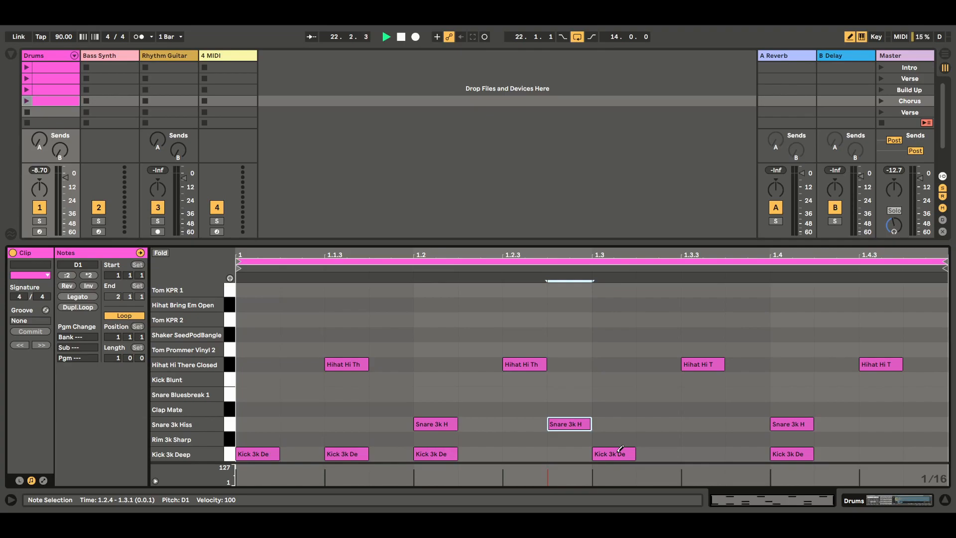
click(255, 302)
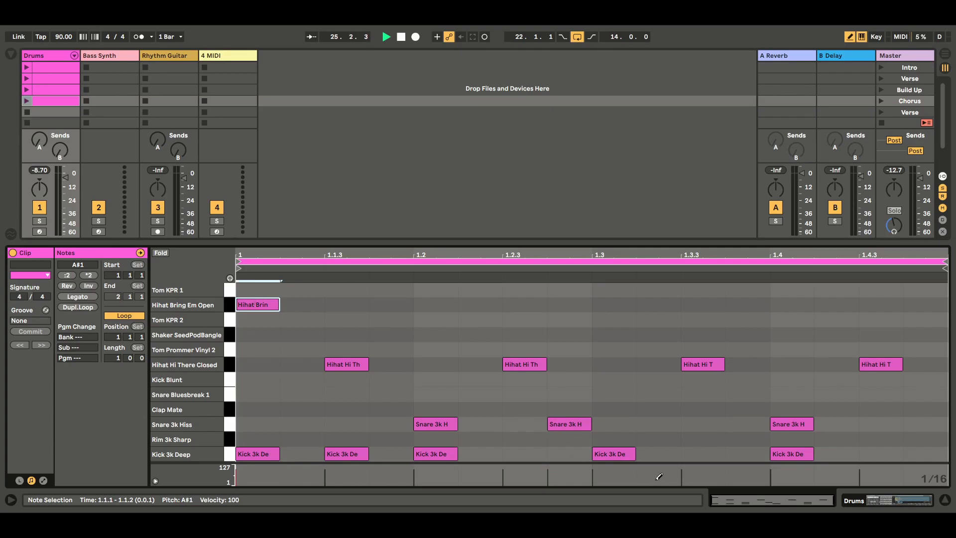
Hide the note editor, play the Drums track's Chorus clip and stop all clips
click(945, 499)
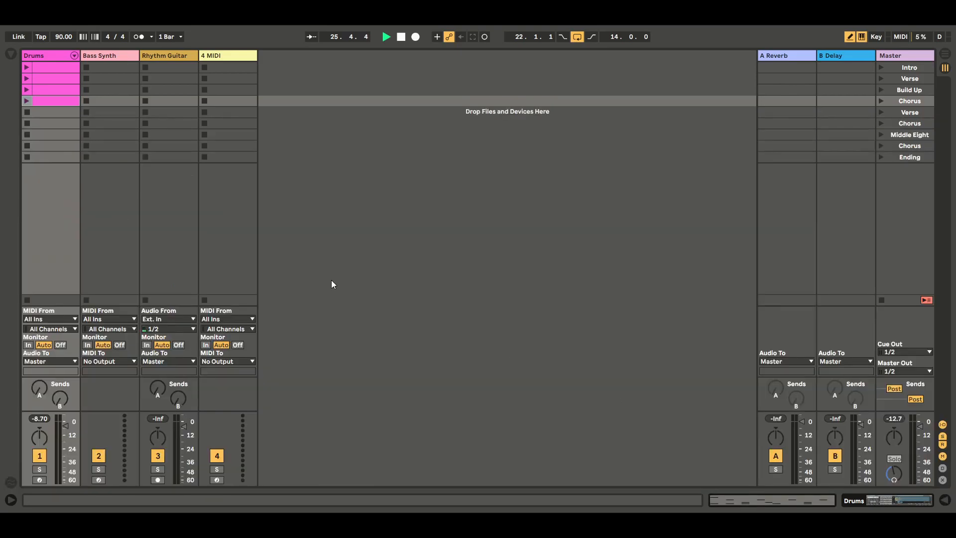
click(26, 100)
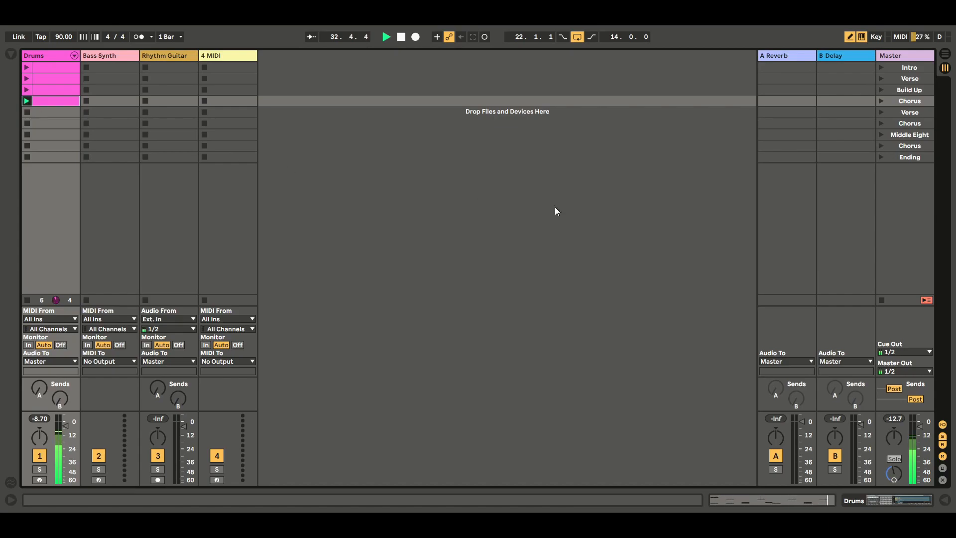
click(881, 300)
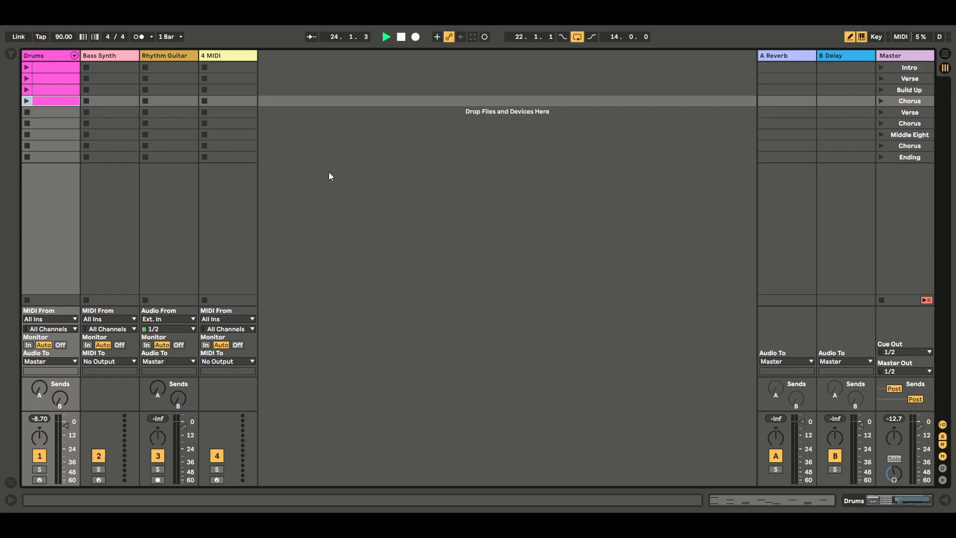
Copy the Drums track's first Verse clip into the second Verse slot
click(62, 79)
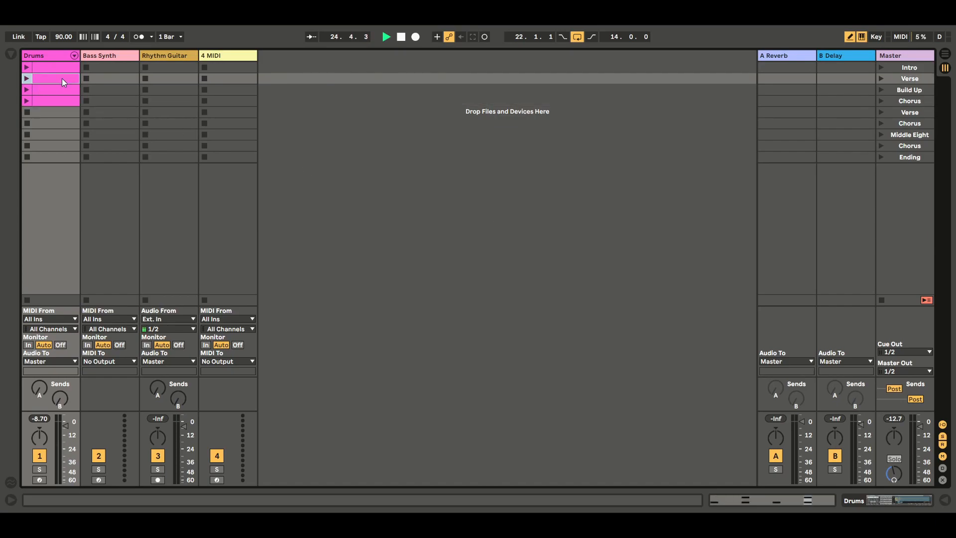
click(58, 113)
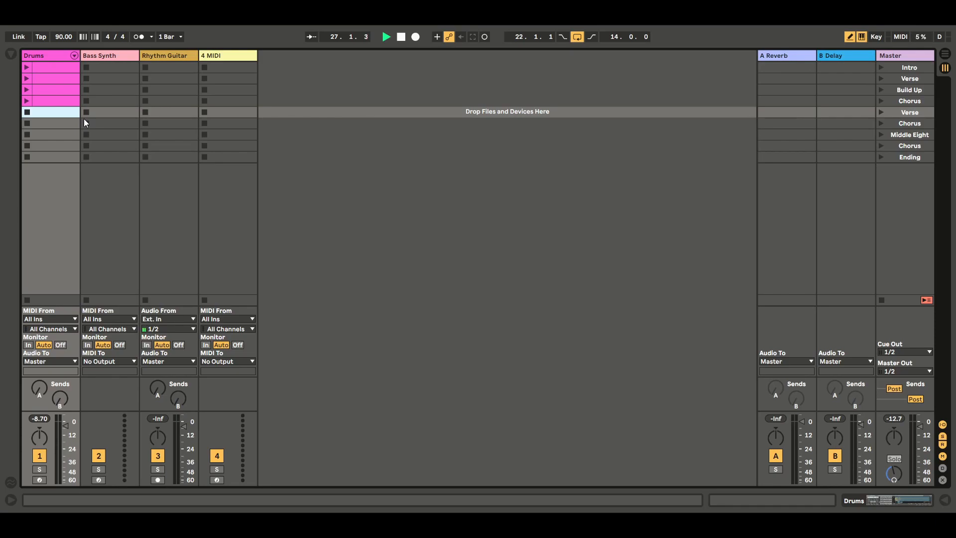
key(ctrl+v)
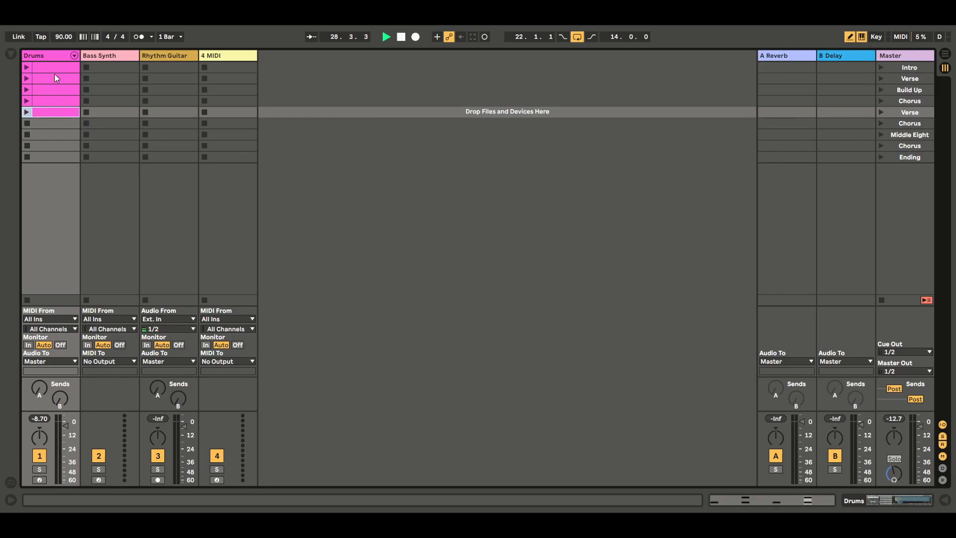
Copy the Drums track's first Chorus clip into the second and third Chorus slots
click(57, 91)
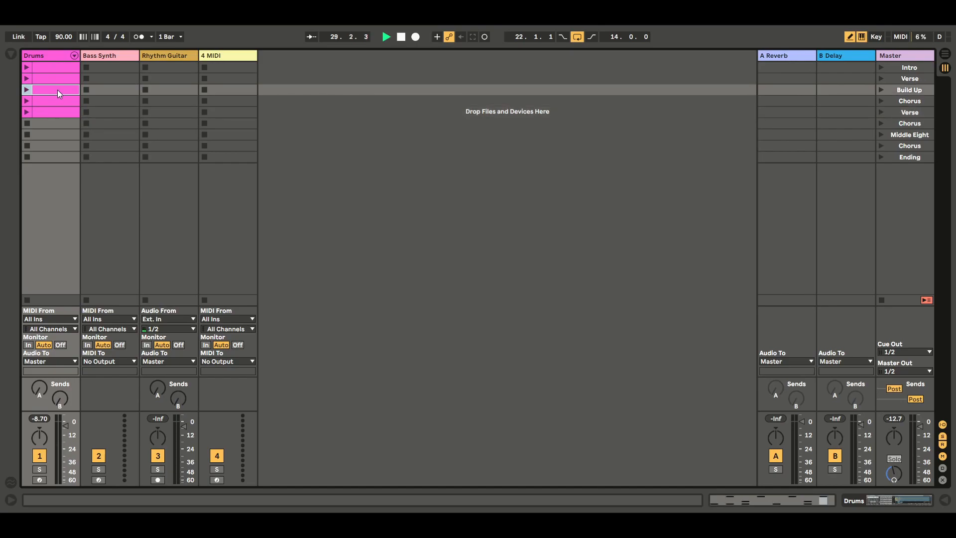
click(59, 100)
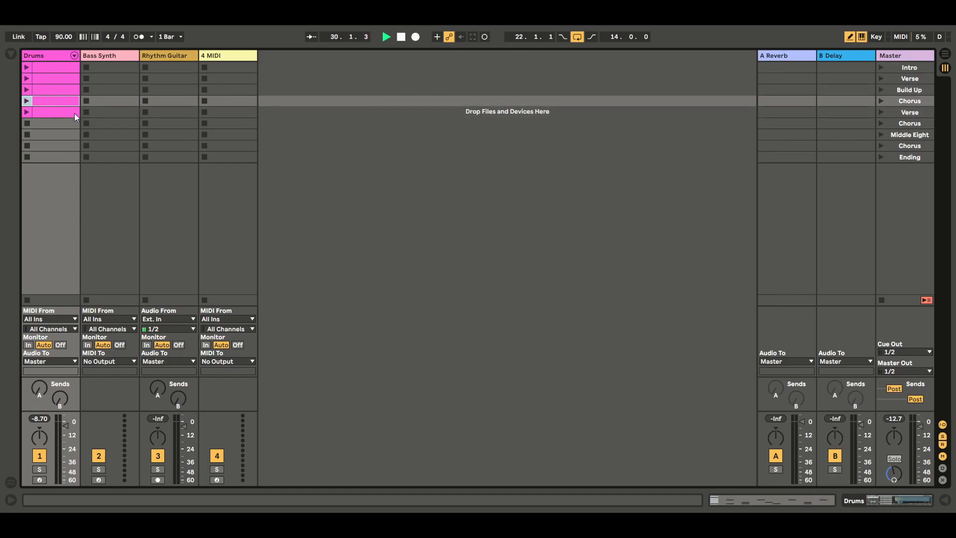
click(56, 125)
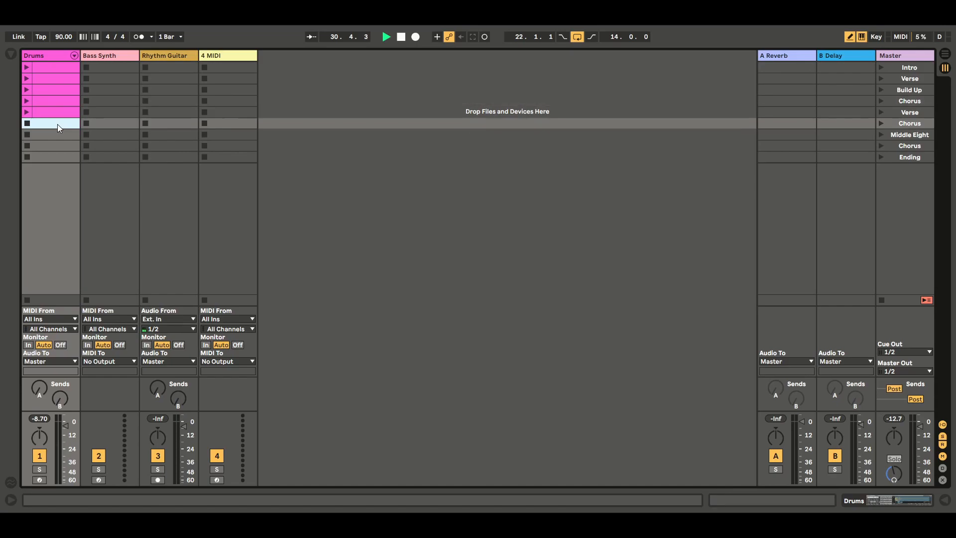
key(ctrl+v)
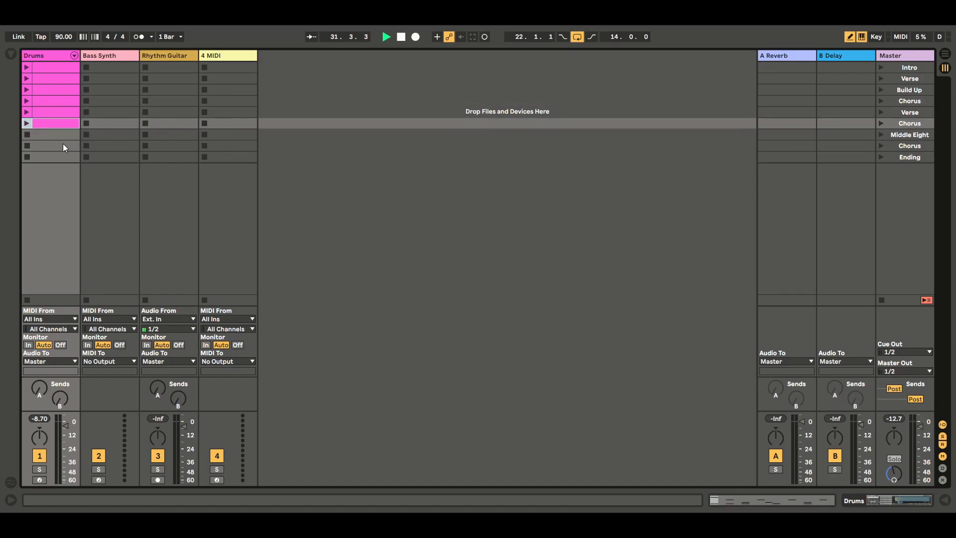
click(60, 145)
key(ctrl+v)
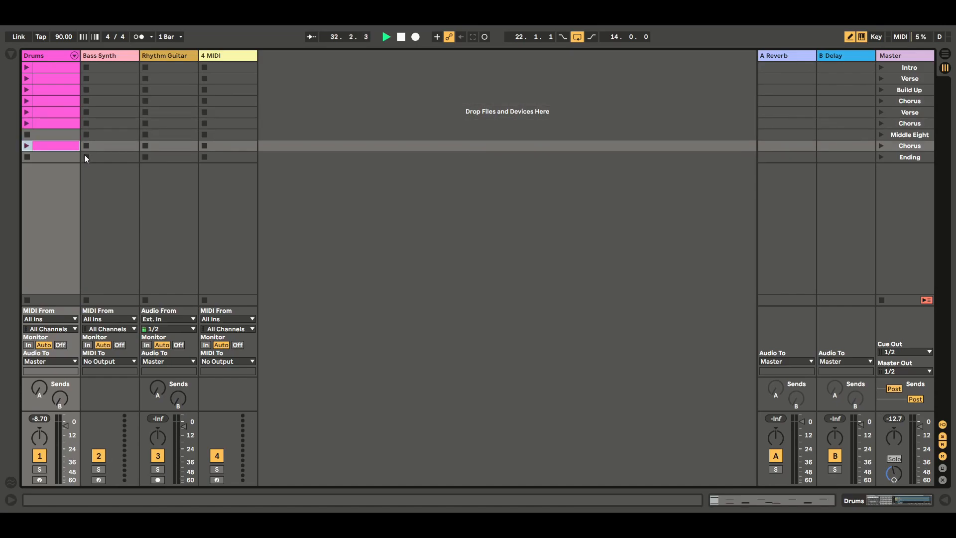
Copy the Drums track's Intro clip into its empty Ending slot
click(58, 68)
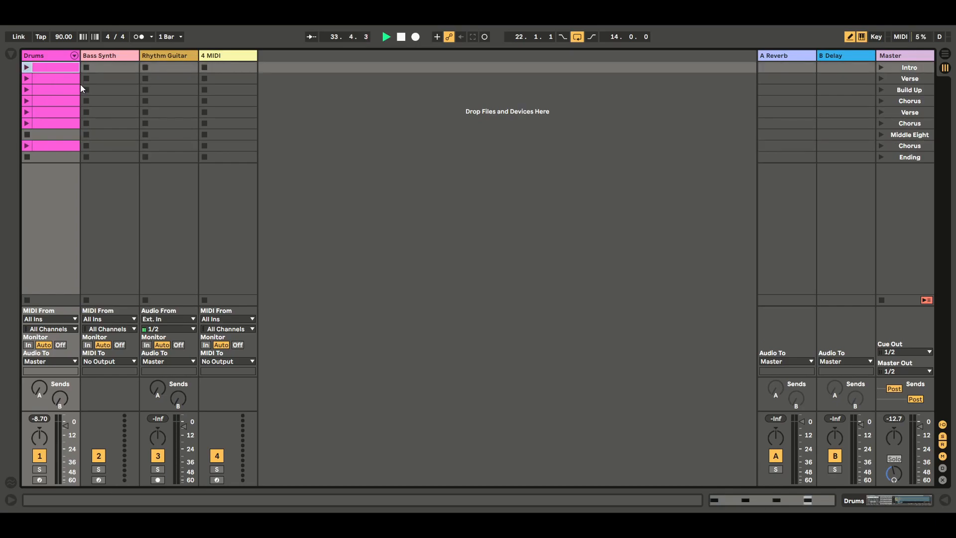
click(53, 157)
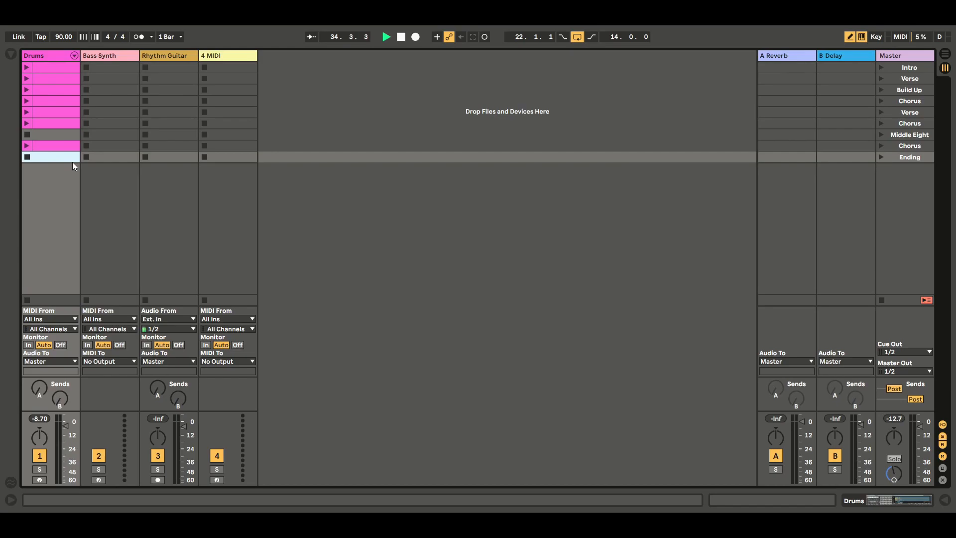
key(ctrl+v)
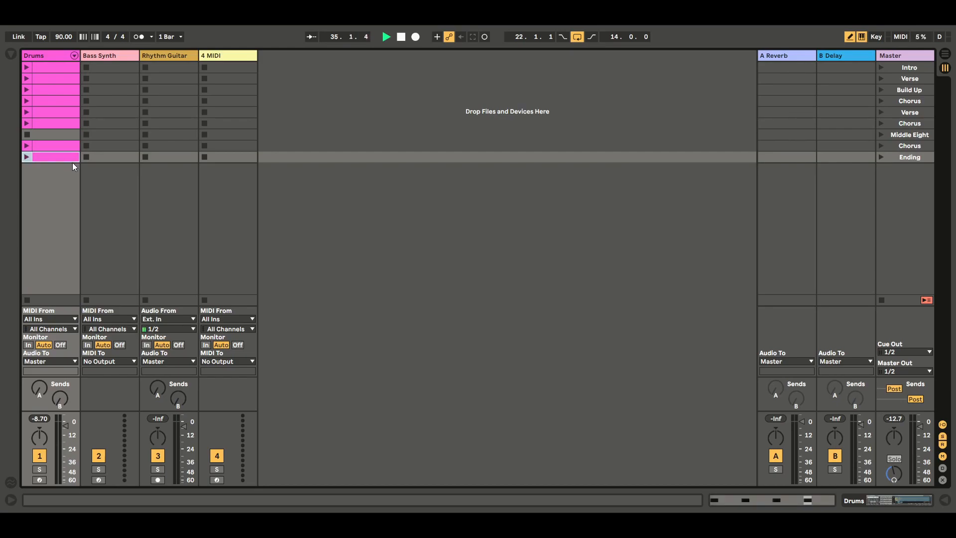
Copy the Drums track's first Verse clip into its empty Middle Eight slot
click(59, 134)
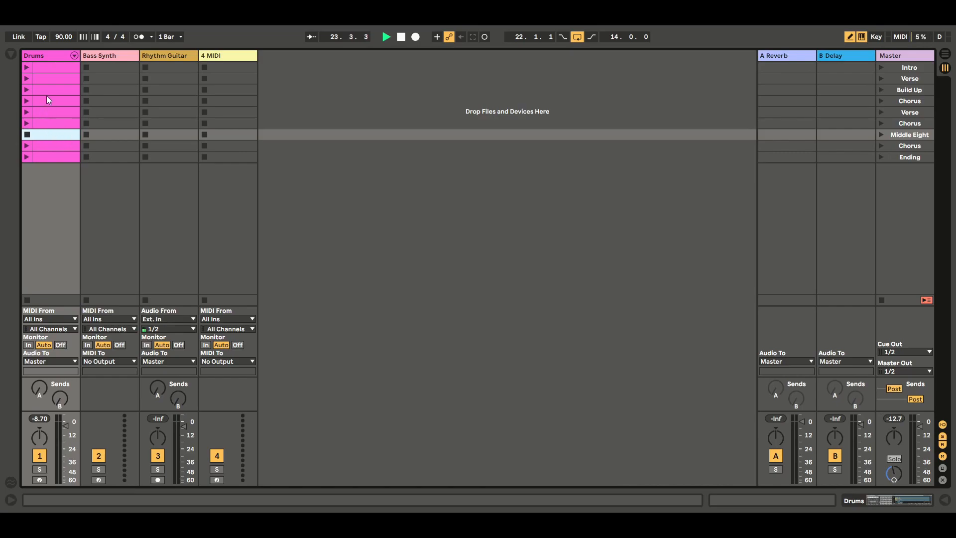
click(50, 79)
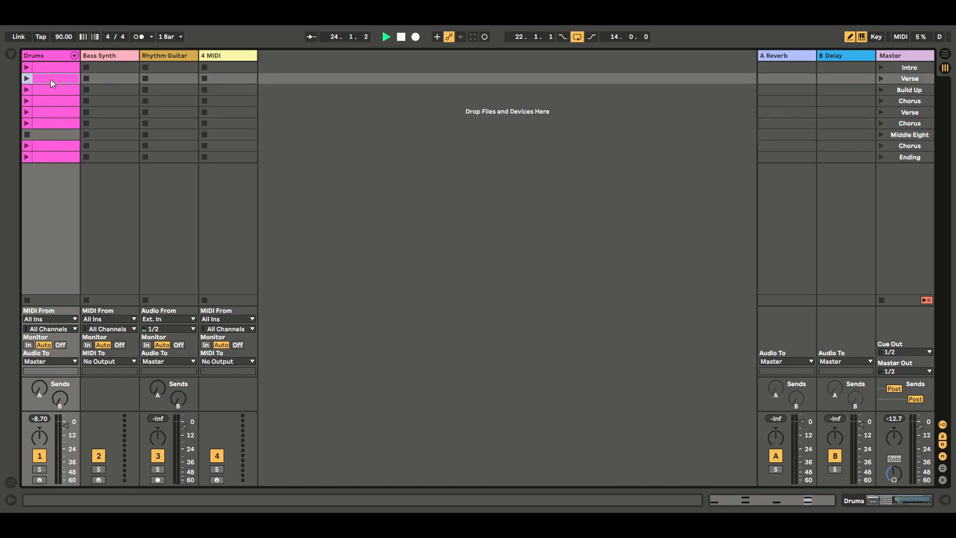
click(50, 134)
key(ctrl+v)
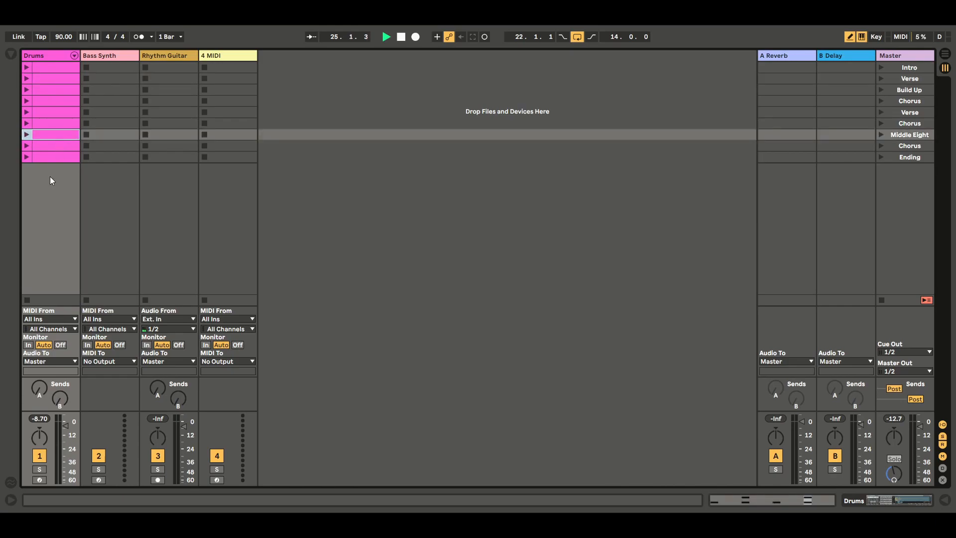
click(50, 177)
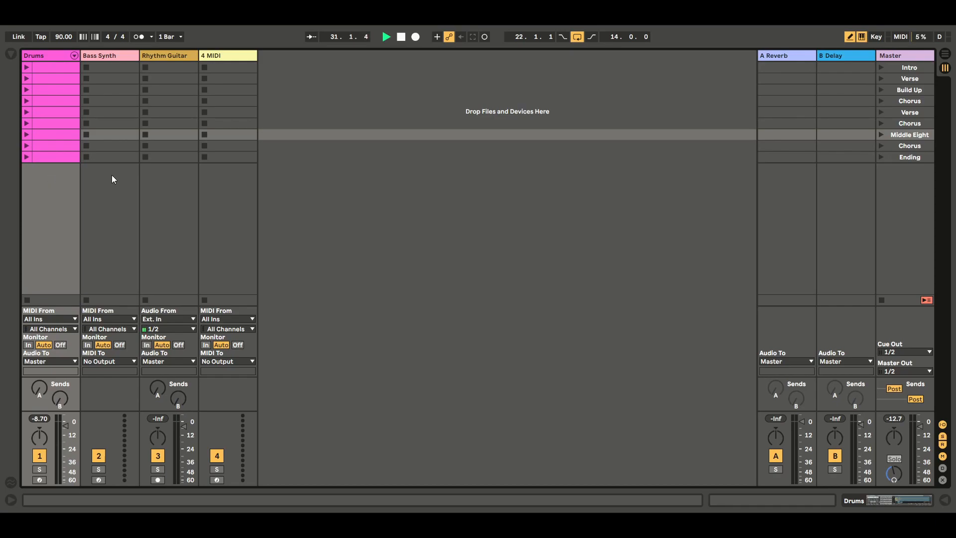
Launch every scene in order from Intro through Ending to audition the drum arrangement, and stop all clips
click(881, 67)
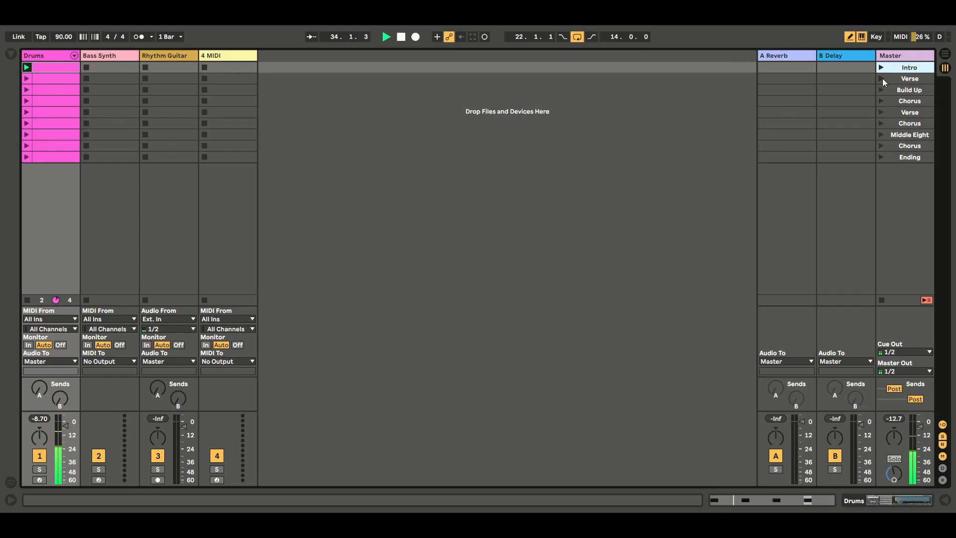
click(882, 79)
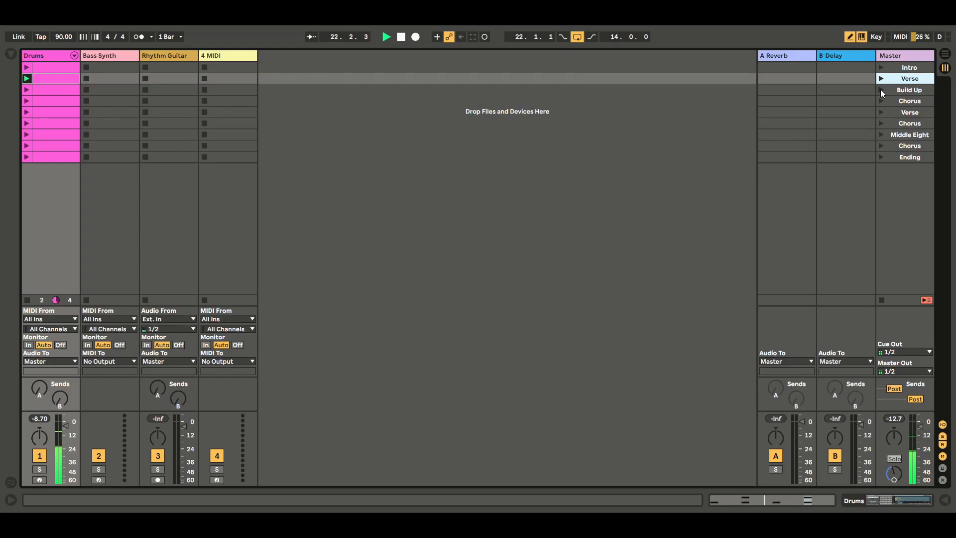
click(880, 90)
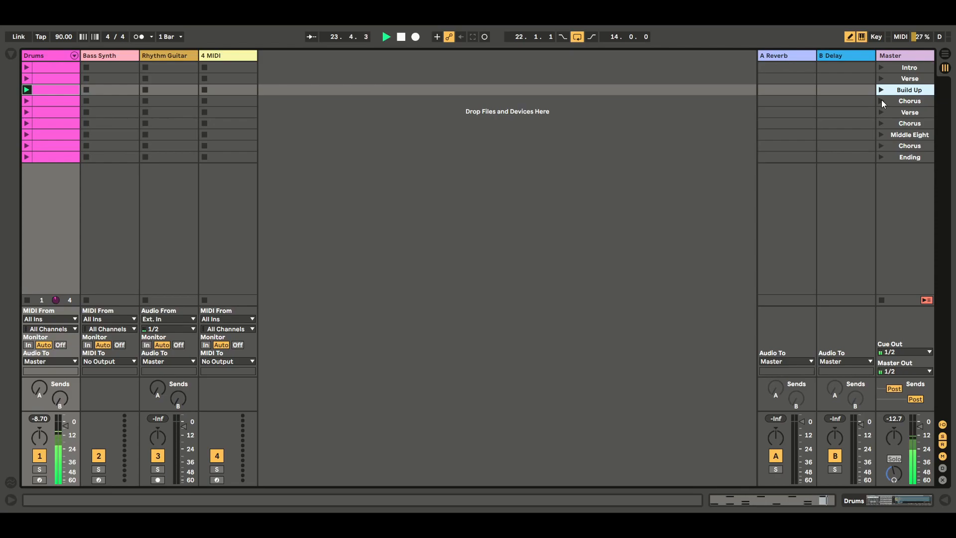
click(881, 101)
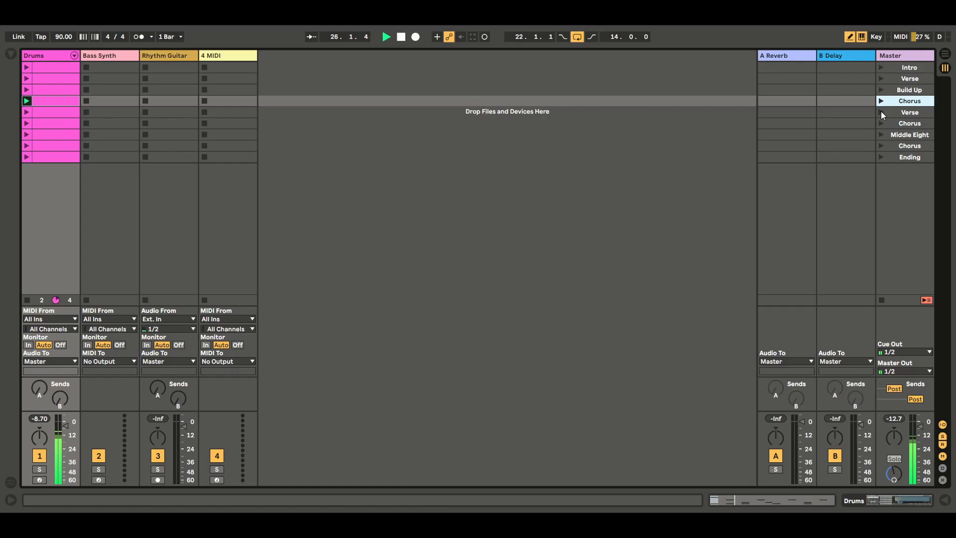
click(879, 112)
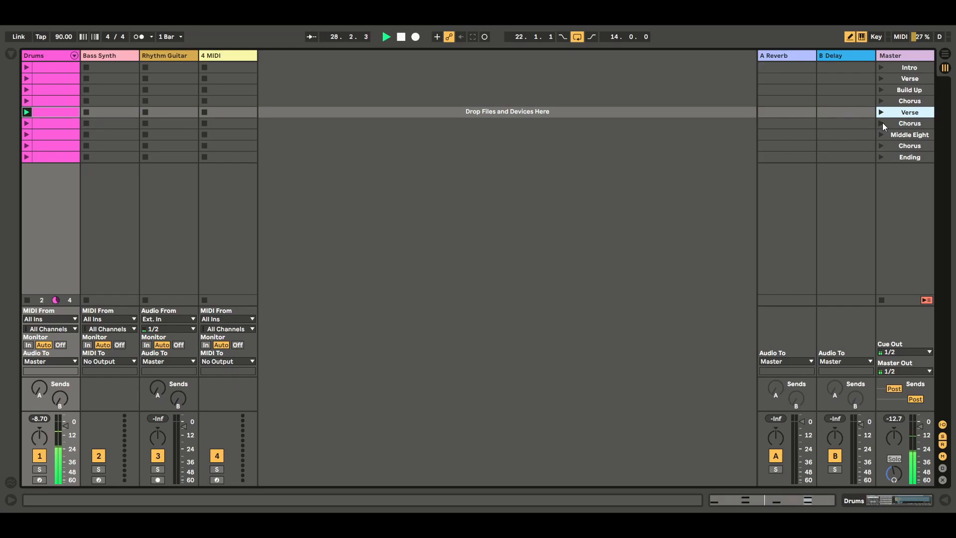
click(882, 123)
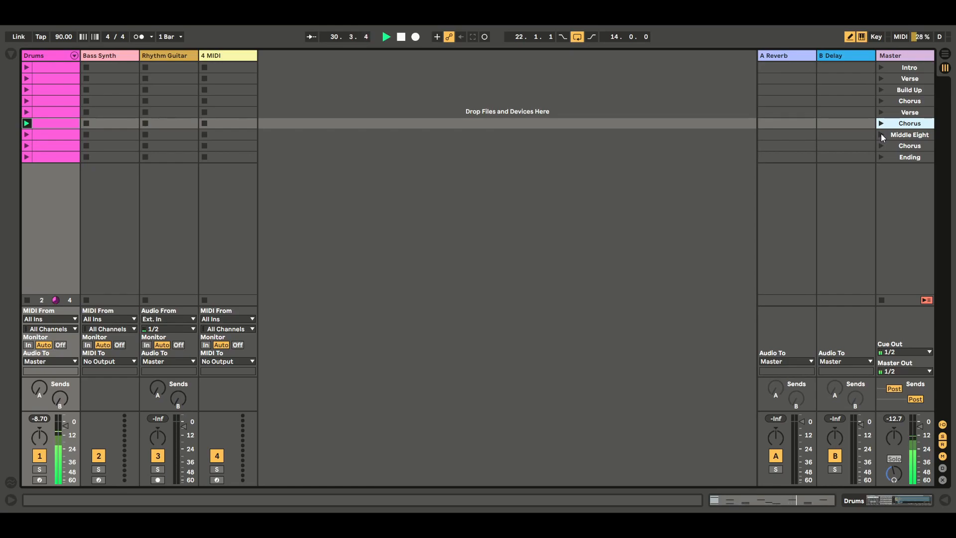
click(880, 133)
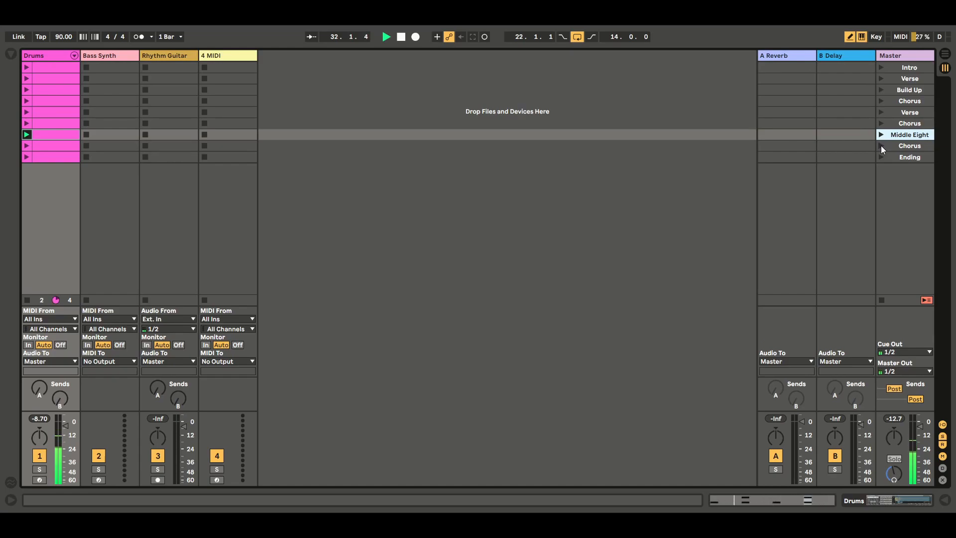
click(881, 147)
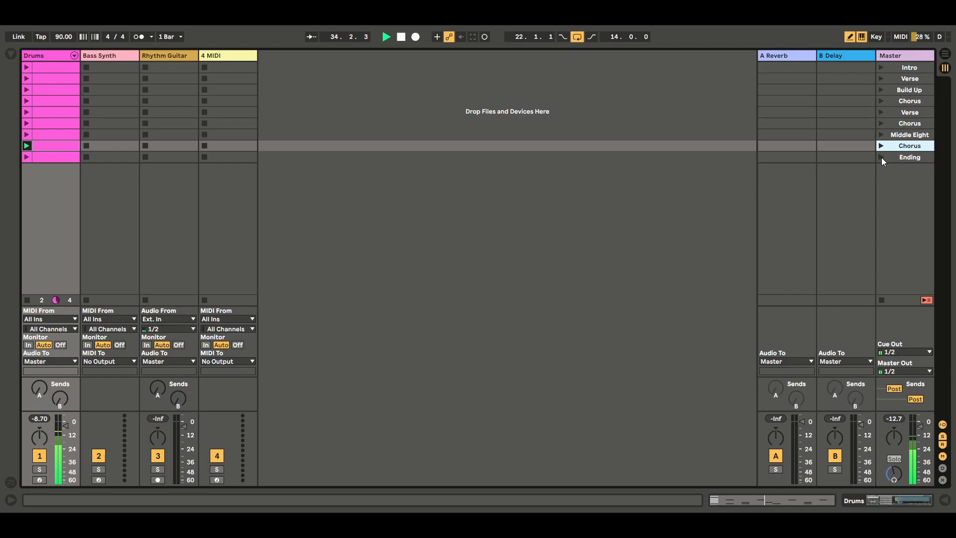
click(881, 158)
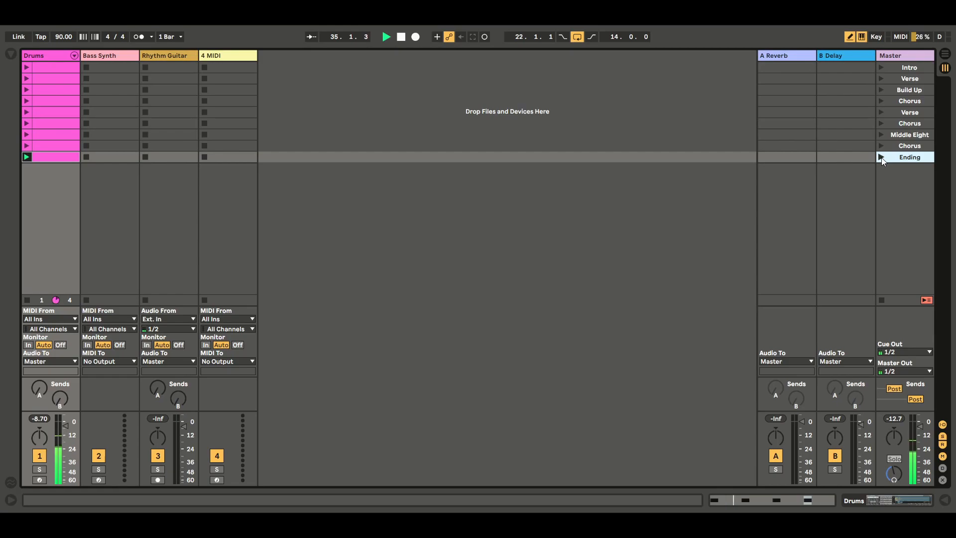
click(881, 300)
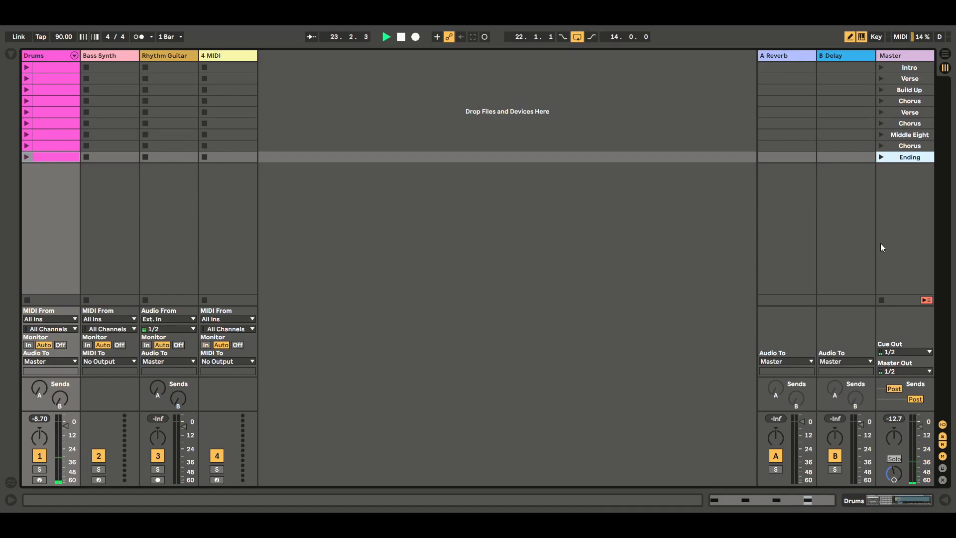